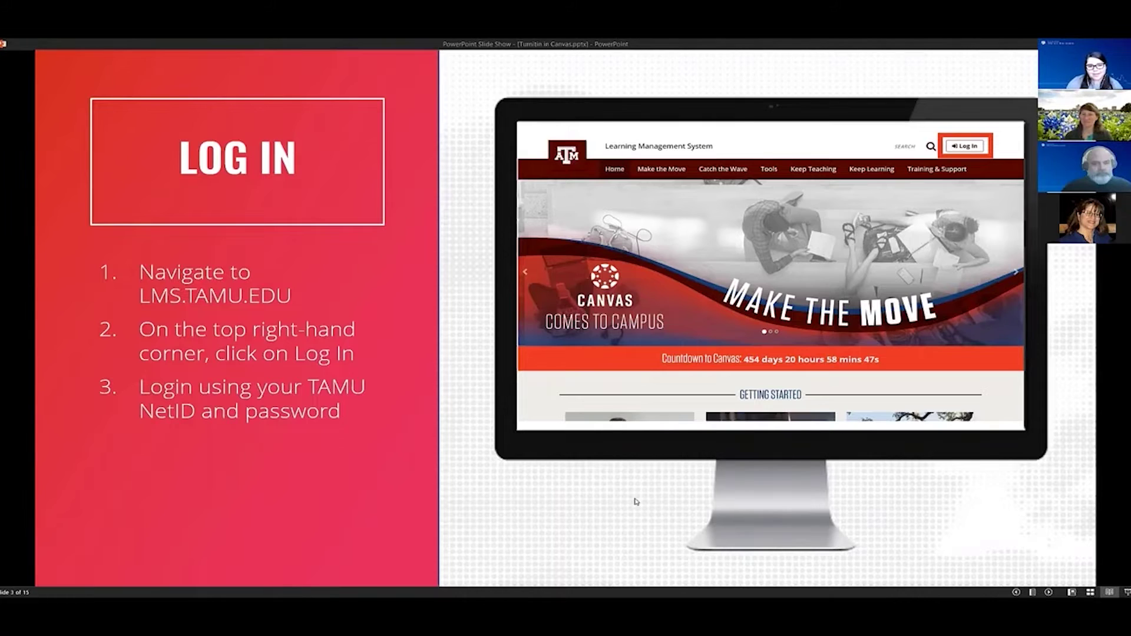
Step: Advance the slide show to the lms.tamu.edu slide, switch to the browser and load lms.tamu.edu in a new tab
left_click(569, 544)
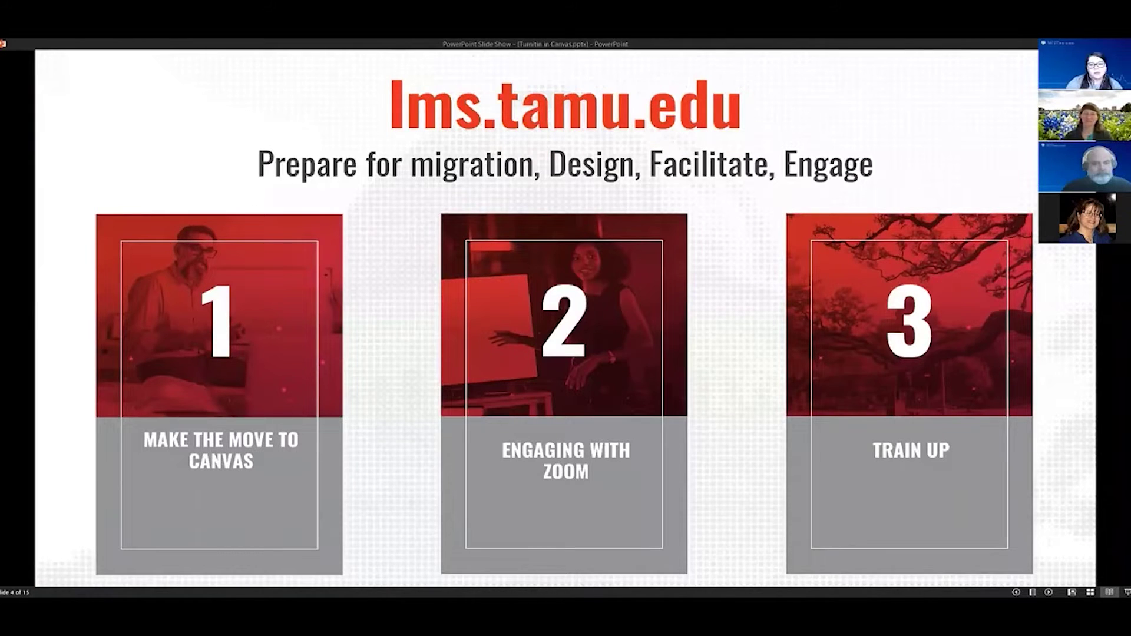
key("alt+Tab")
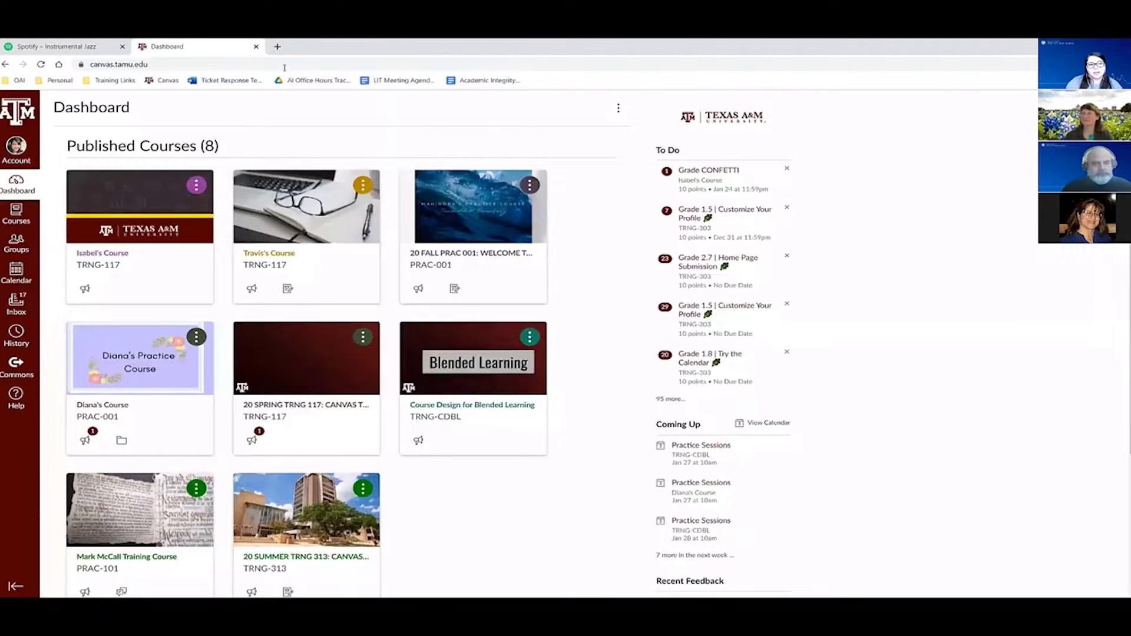
key("ctrl+t")
type("lms")
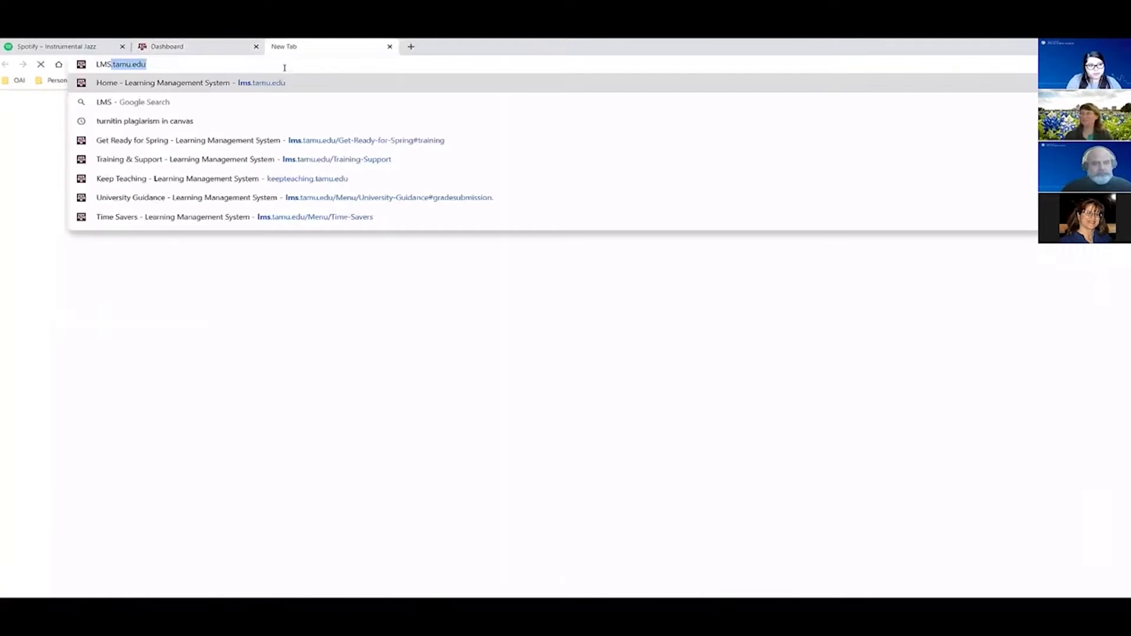
key("Return")
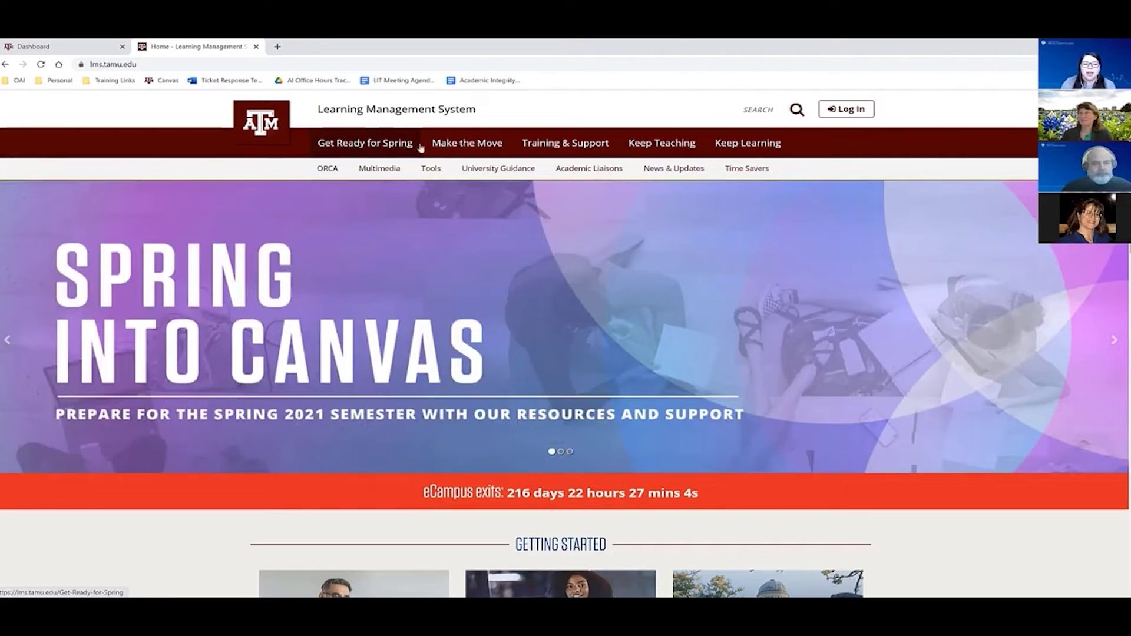
Step: Visit the Learning Management System site's Tools page, followed by its Training & Support page
mouse_move(423, 148)
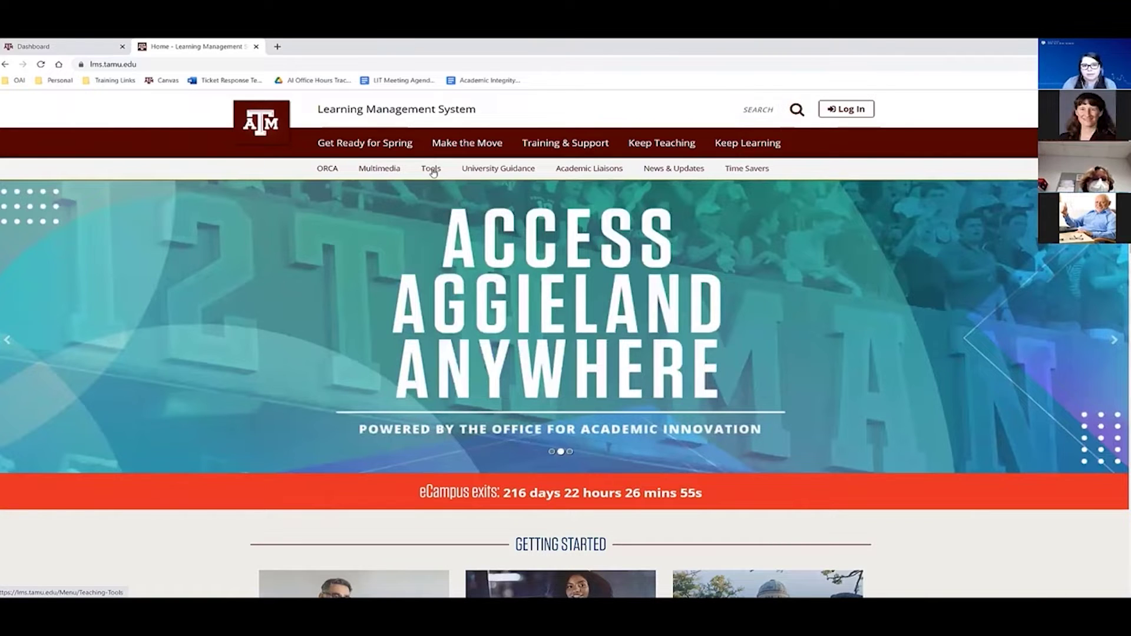
left_click(430, 169)
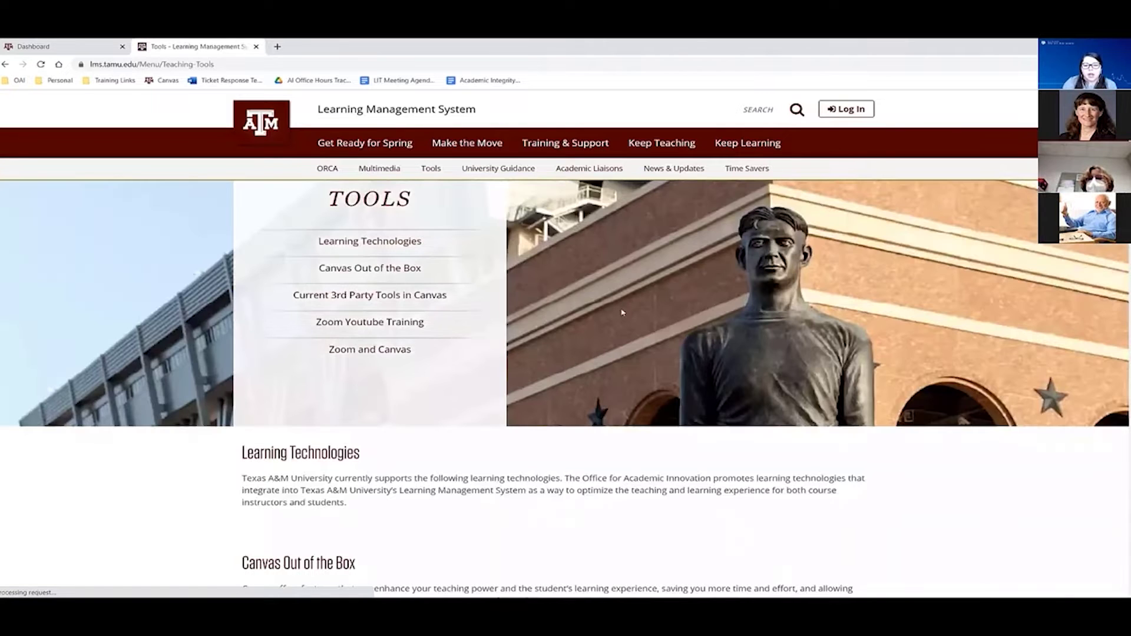
left_click(587, 152)
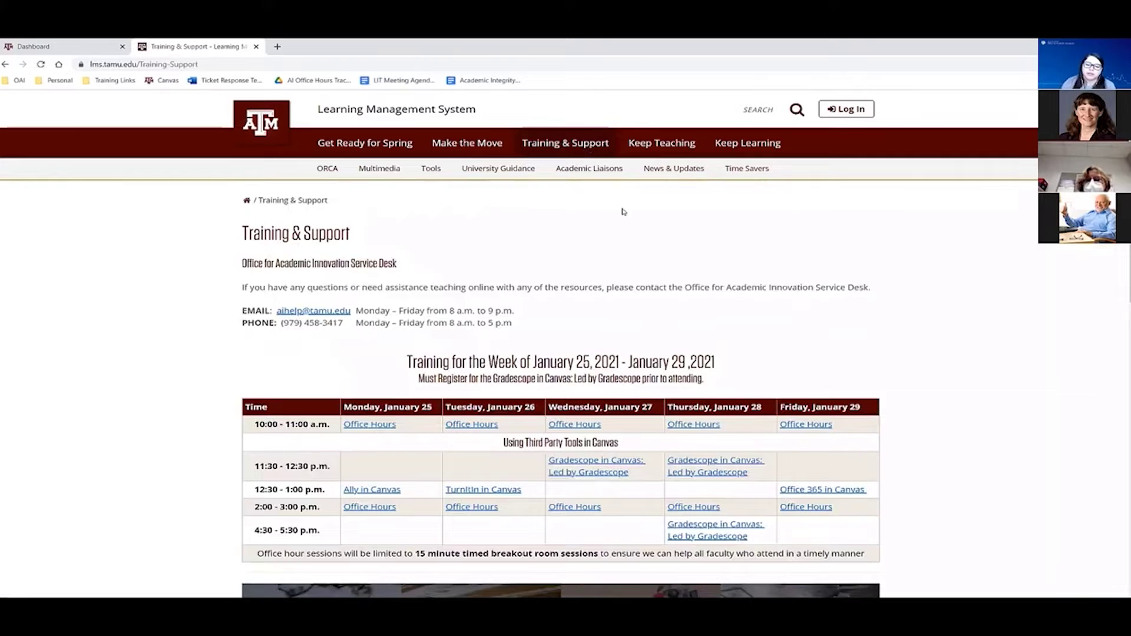
Step: Examine the weekly training schedule, highlighting the "Using Third Party Tools in Canvas" row, and reveal the Canvas Training links
scroll(1044, 384, "down", 2)
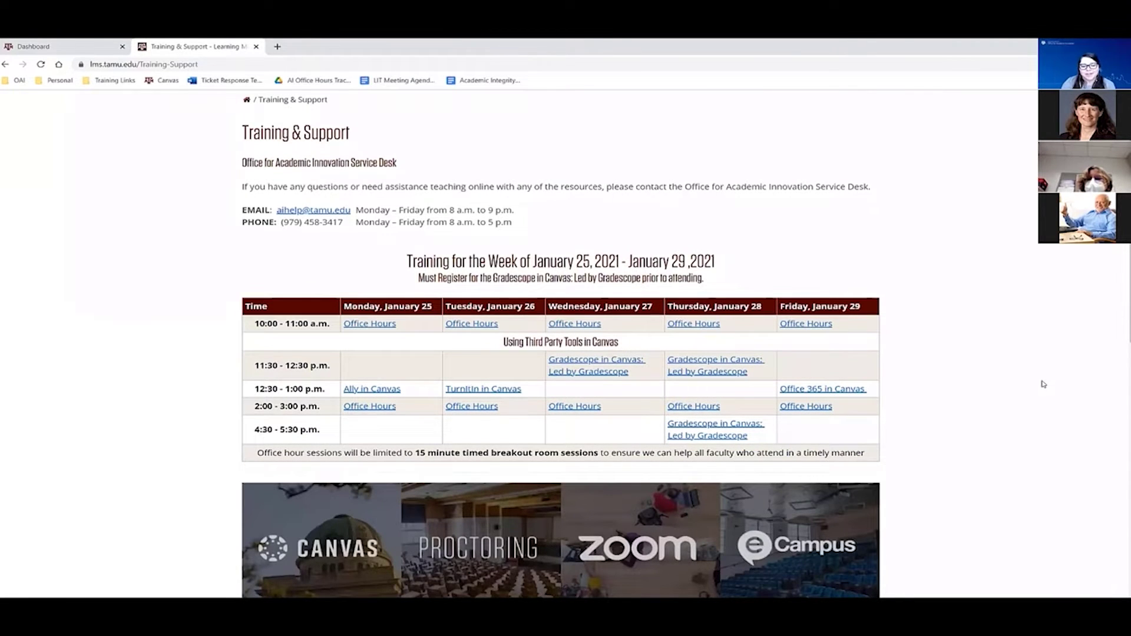
scroll(348, 241, "down", 1)
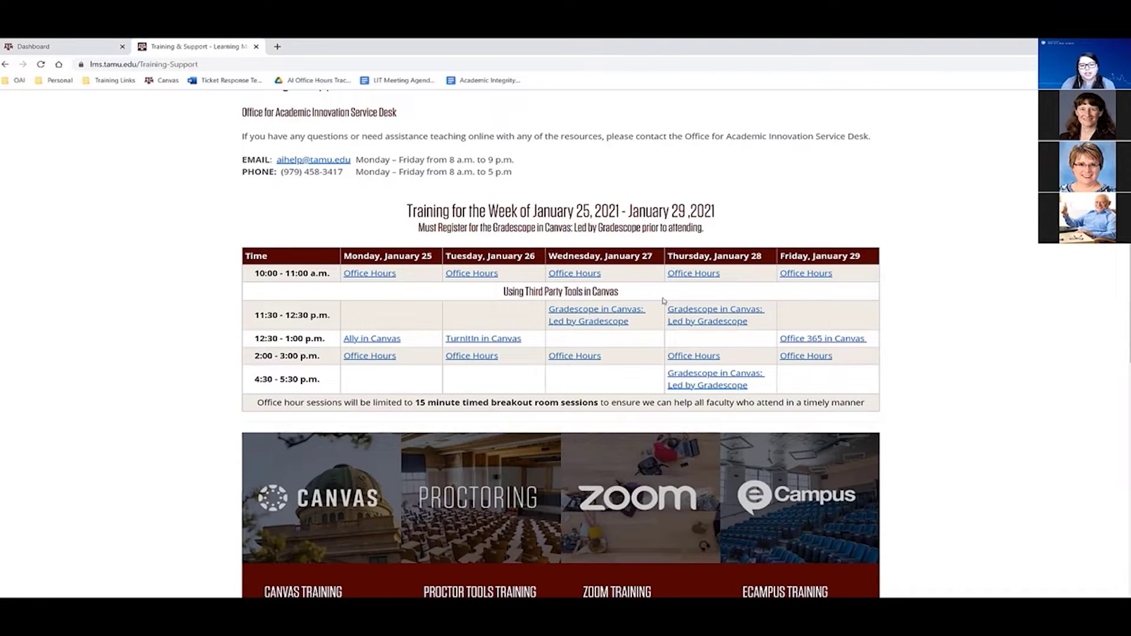
triple_click(500, 294)
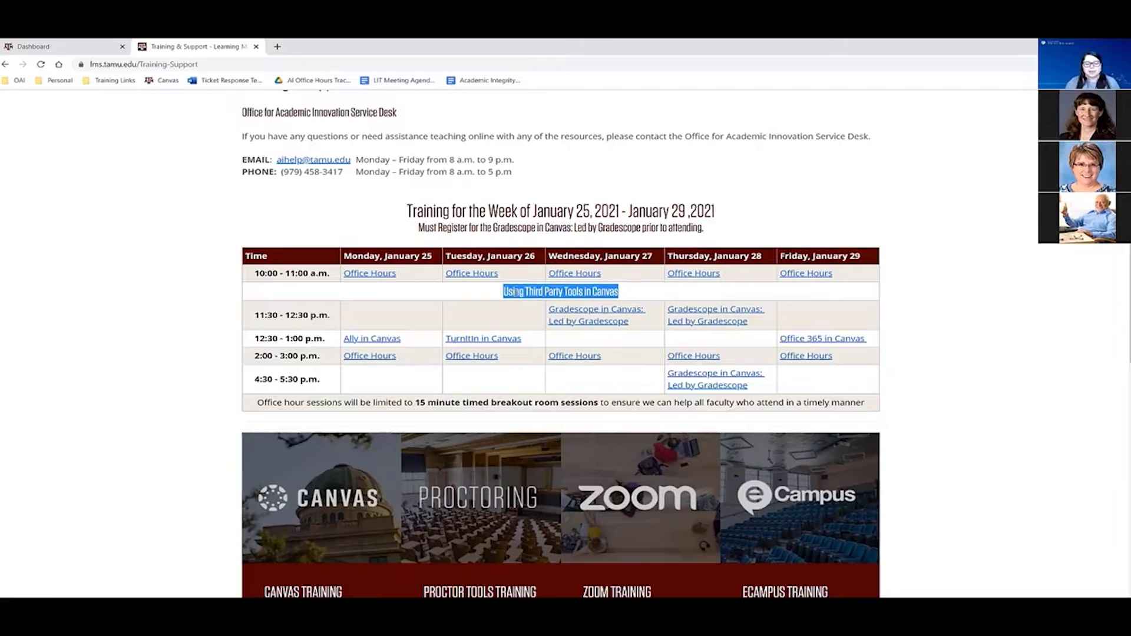
scroll(567, 316, "down", 2)
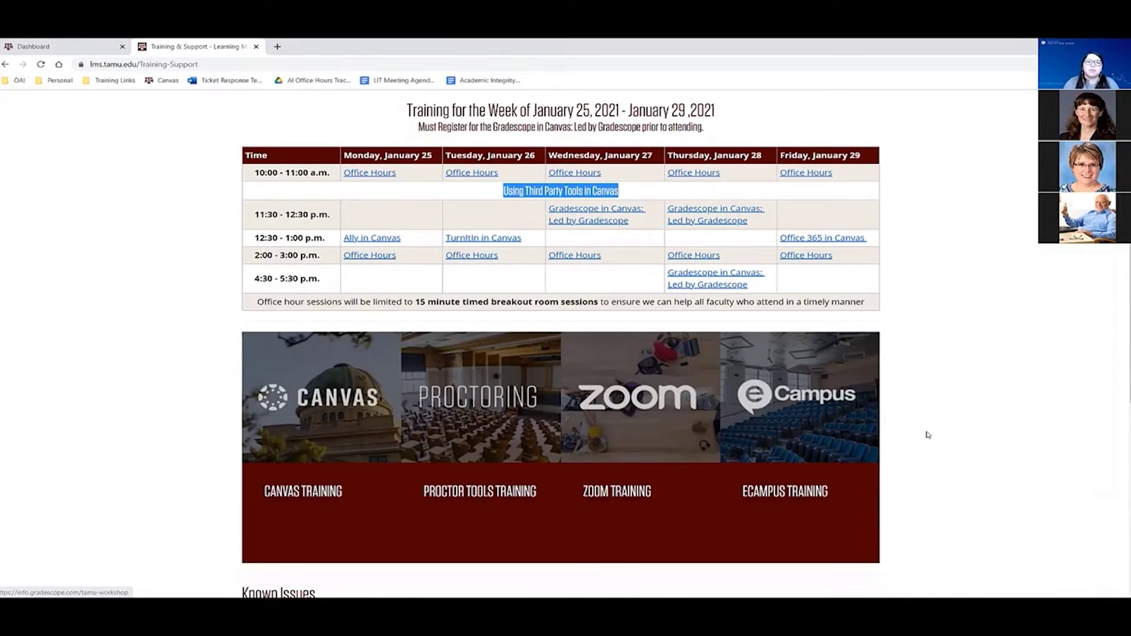
scroll(928, 434, "down", 1)
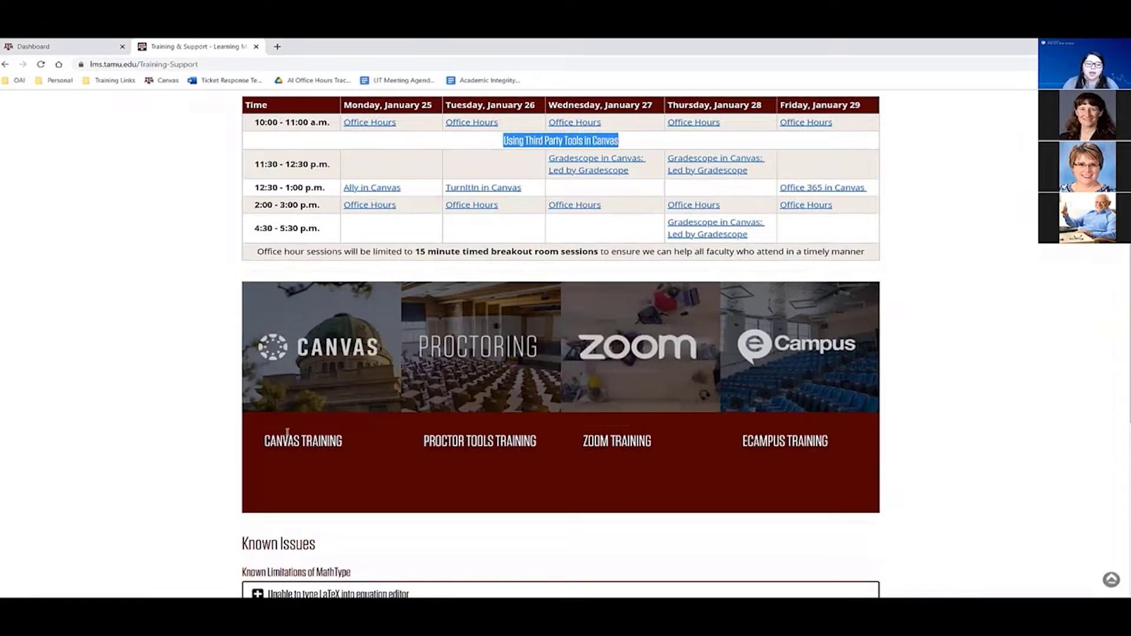
scroll(486, 250, "down", 2)
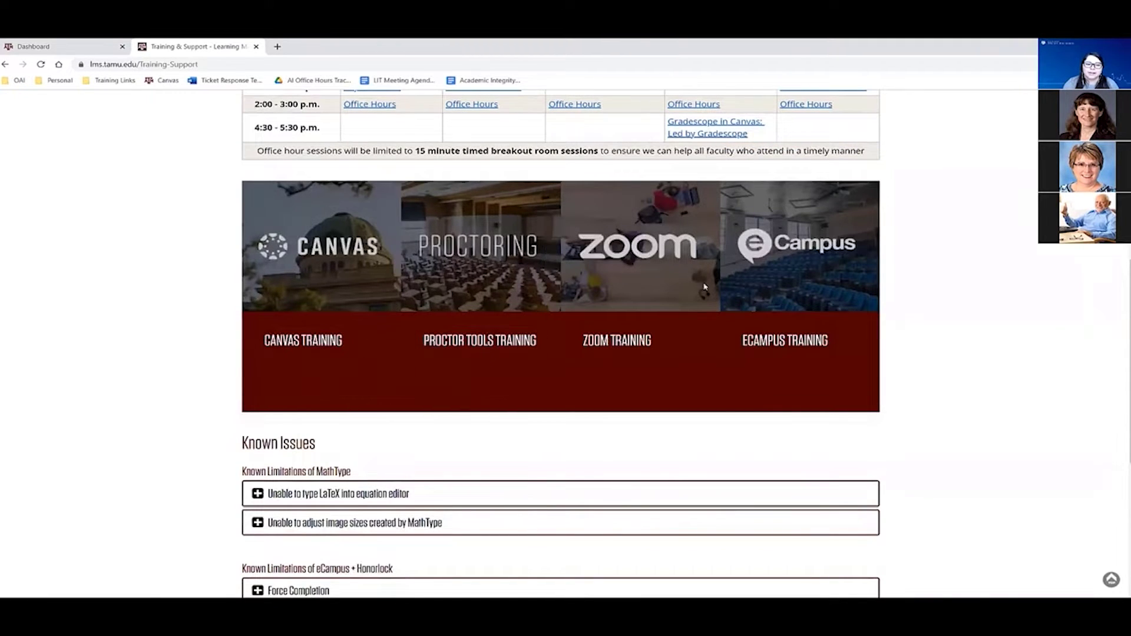
mouse_move(340, 372)
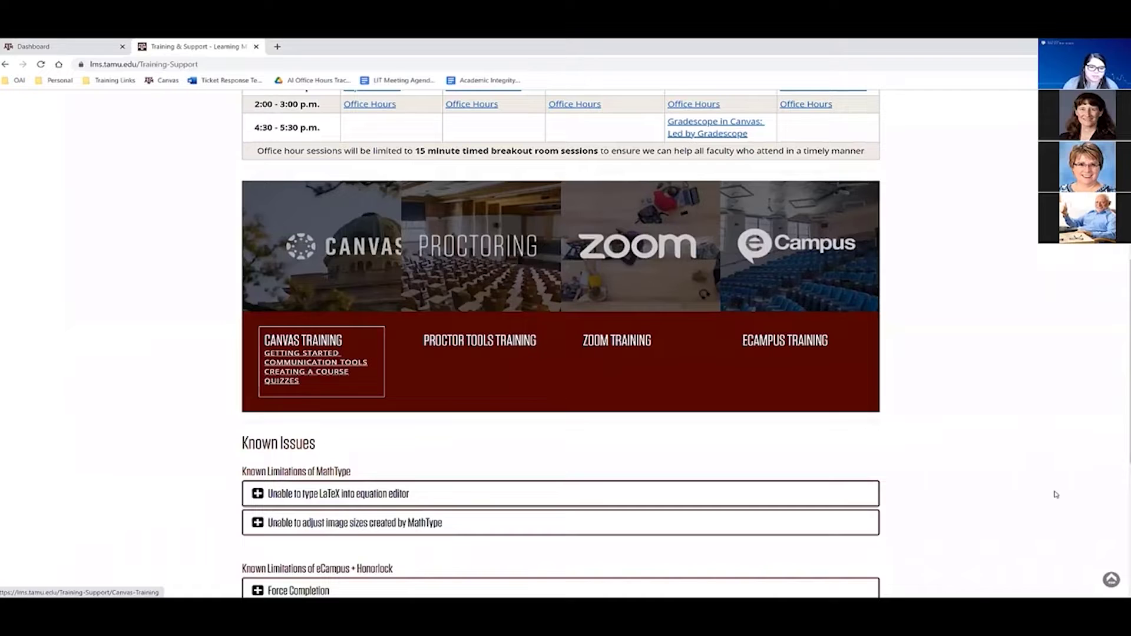
scroll(760, 360, "up", 5)
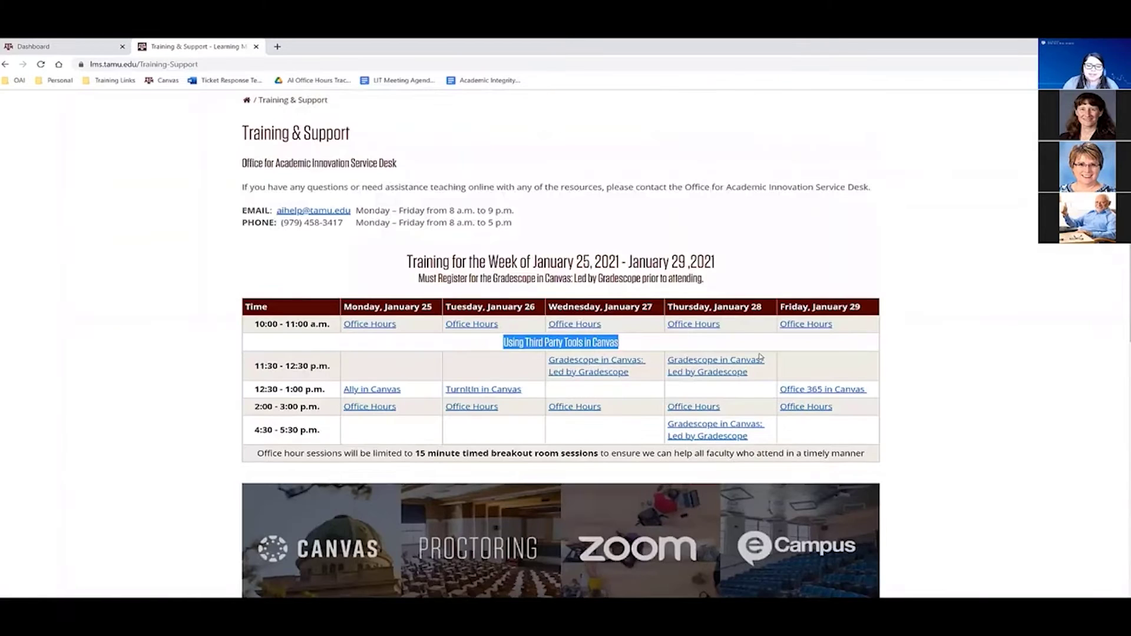
scroll(901, 386, "up", 2)
left_click(899, 394)
scroll(899, 393, "down", 4)
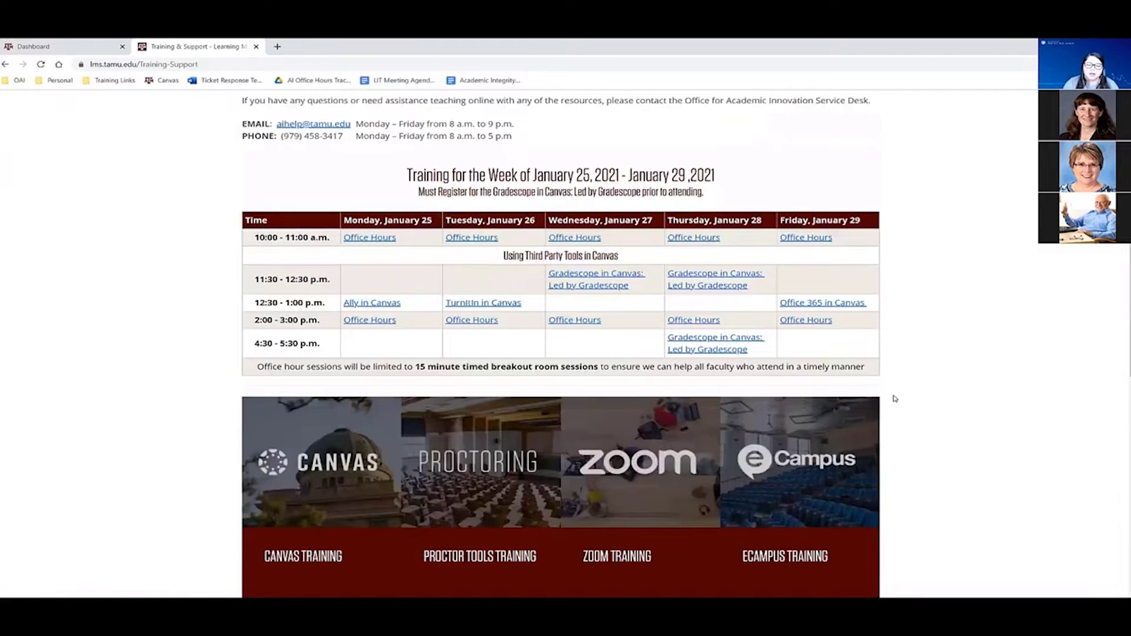
scroll(894, 399, "up", 3)
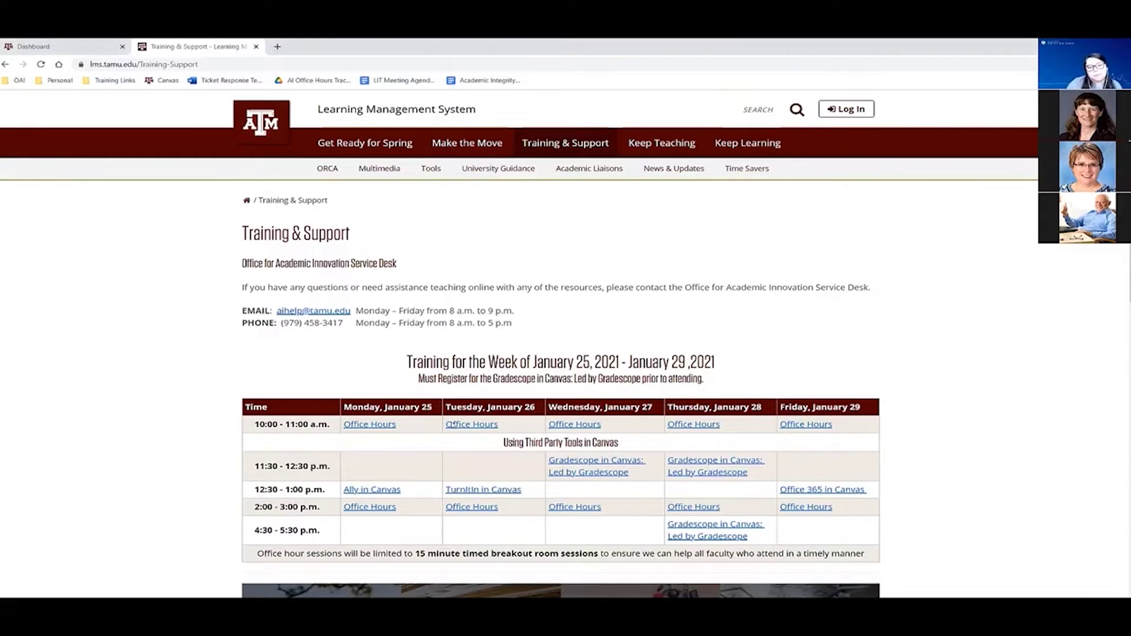
Step: Switch to the PowerPoint slide show and advance through Training Outcomes and Overview to the Create Assignment slide
key("alt+Tab")
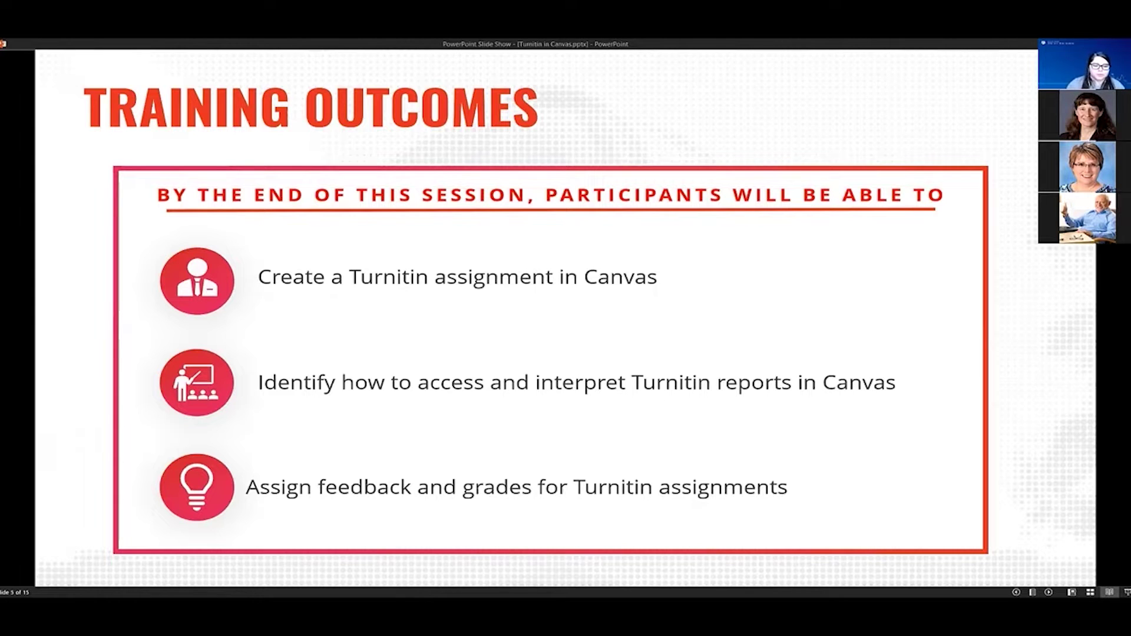
left_click(933, 187)
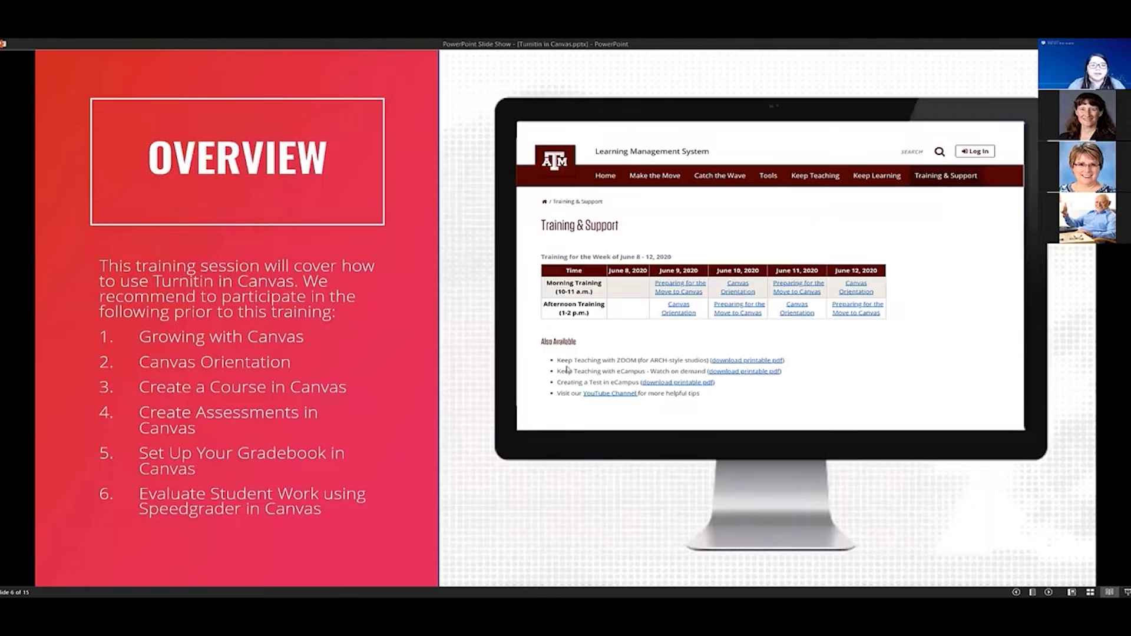
left_click(927, 454)
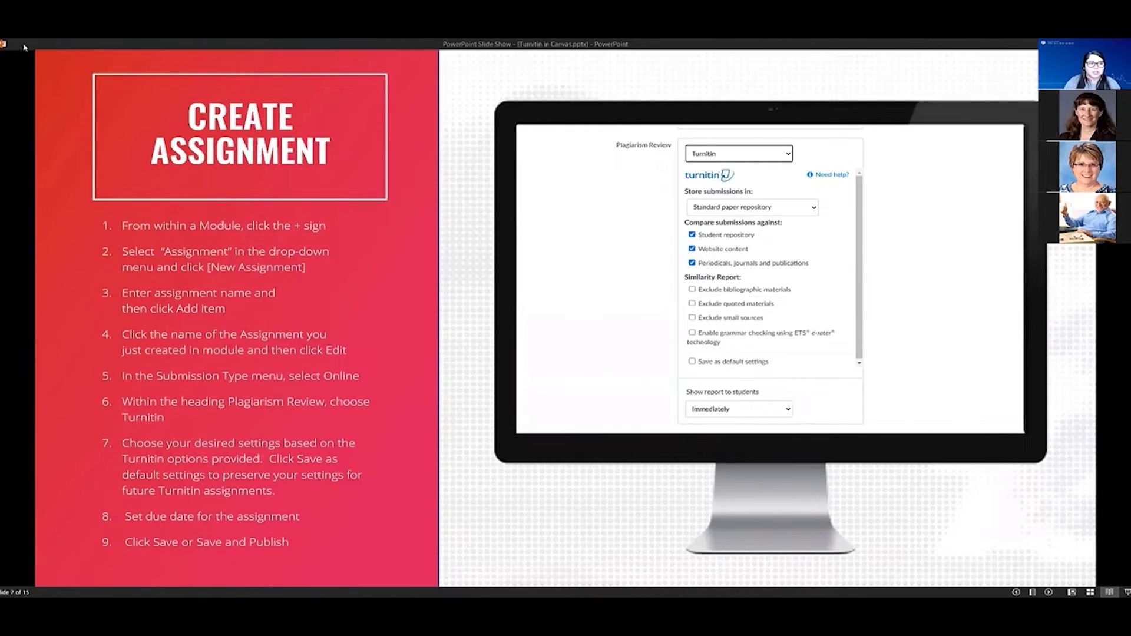
Step: Switch to the Canvas dashboard in the browser and open the Modules list of the first TRNG-117 course
key("alt+Tab")
left_click(64, 52)
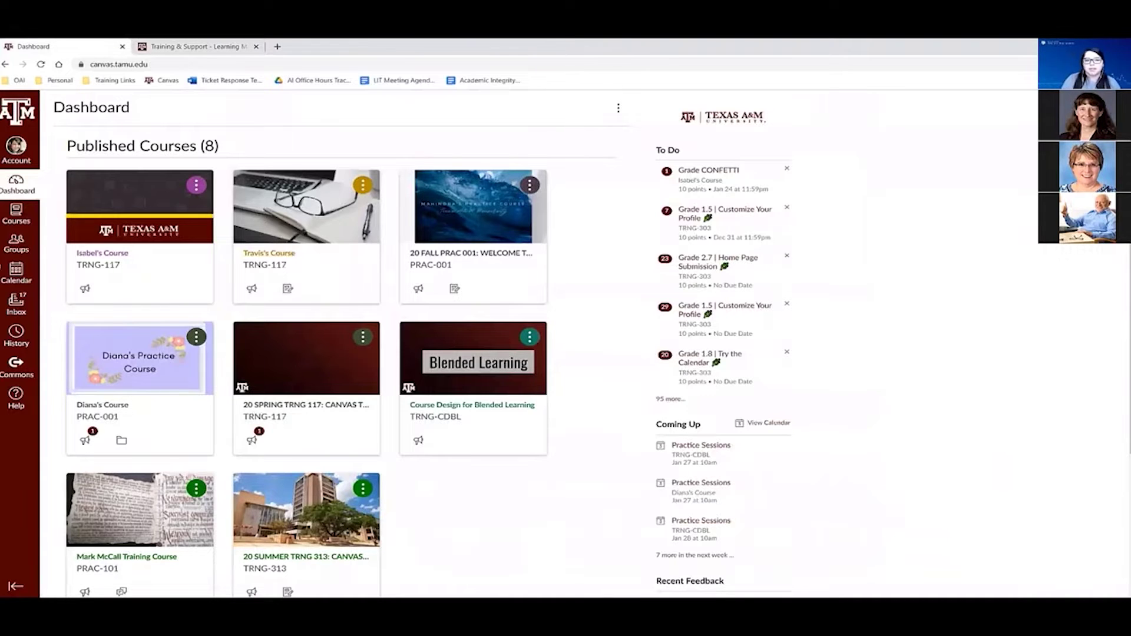
left_click(112, 259)
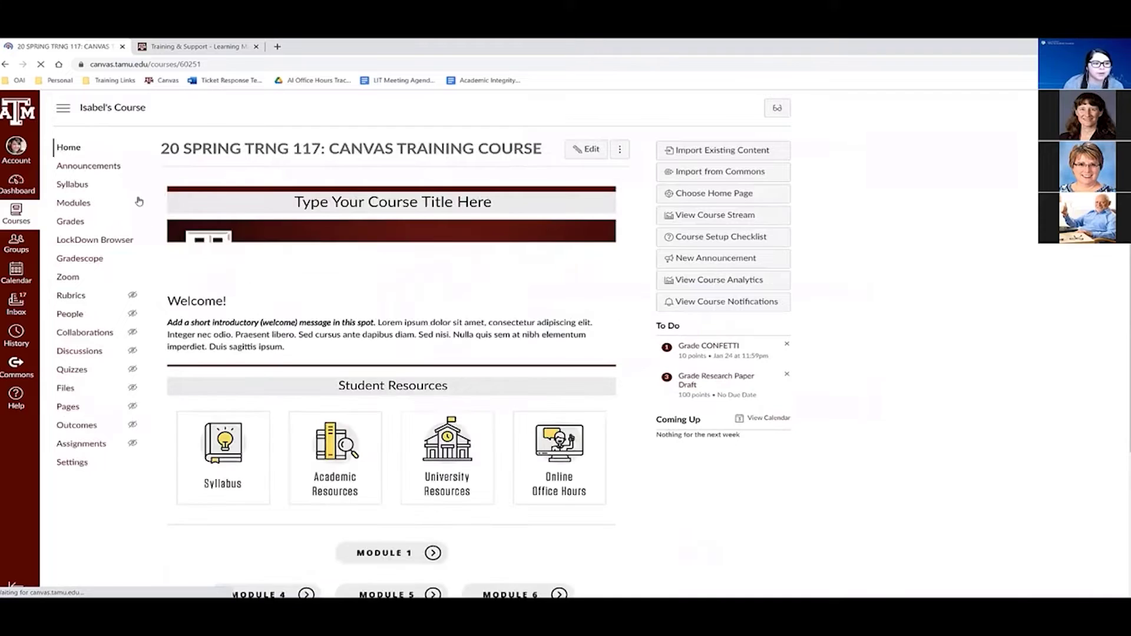
left_click(82, 204)
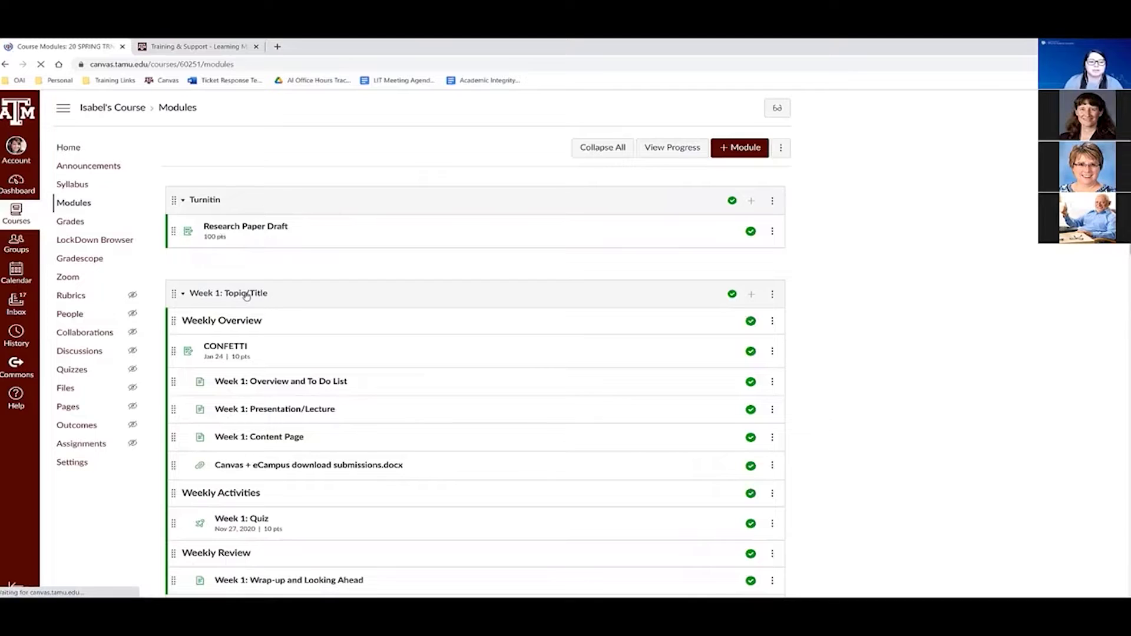
Step: Start adding an item to the Turnitin module, with Assignment as the item type and New Assignment selected
scroll(251, 460, "down", 3)
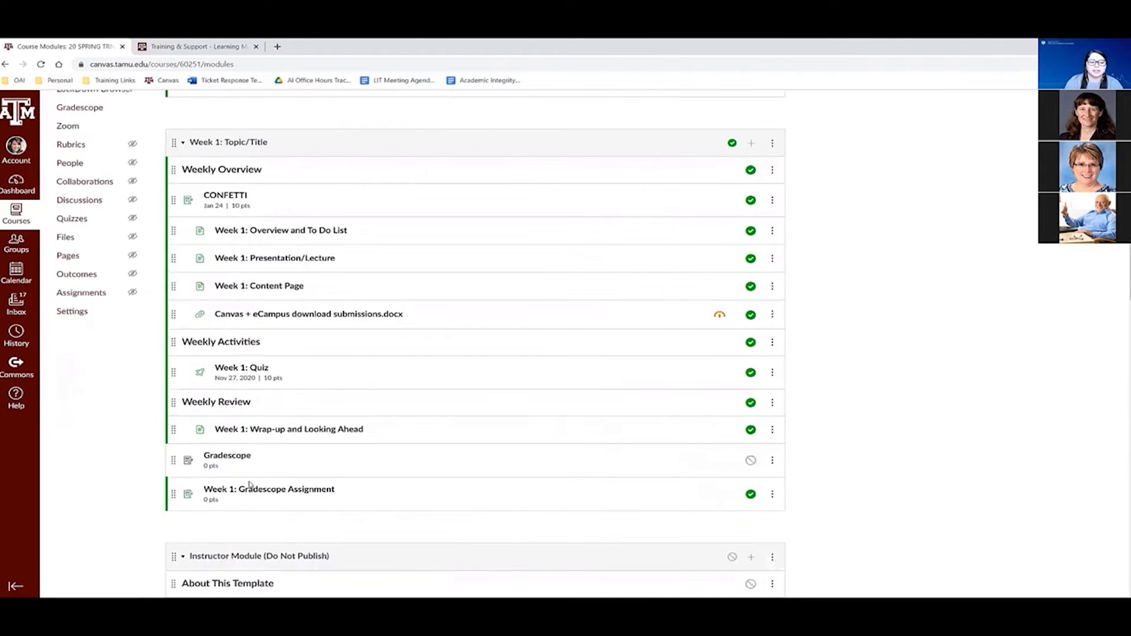
scroll(247, 476, "down", 2)
scroll(207, 202, "up", 4)
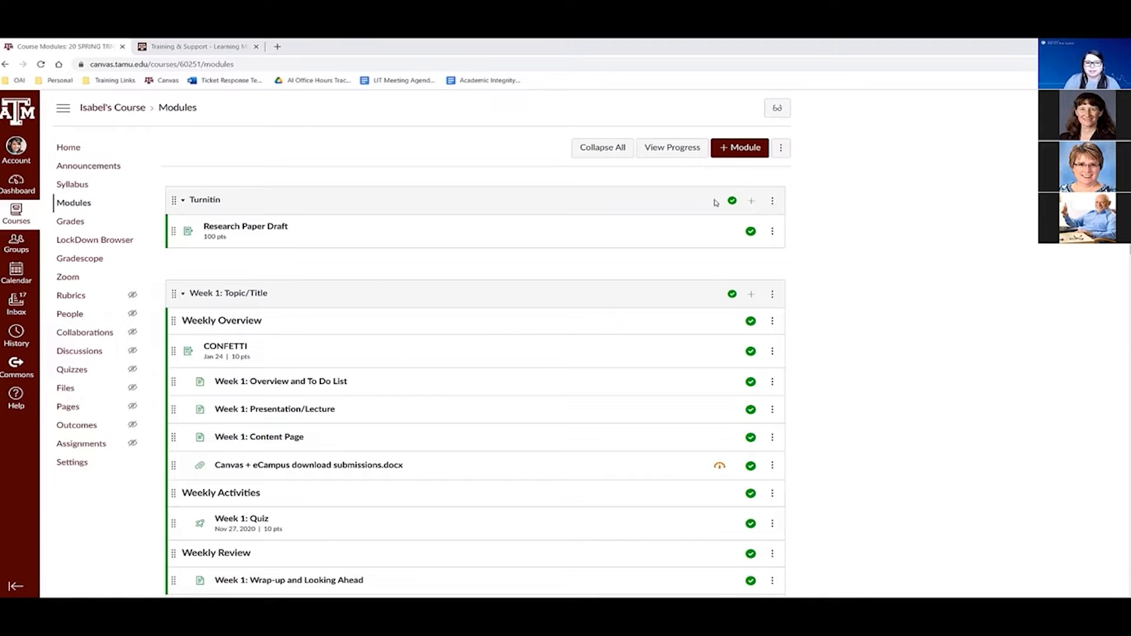
left_click(752, 202)
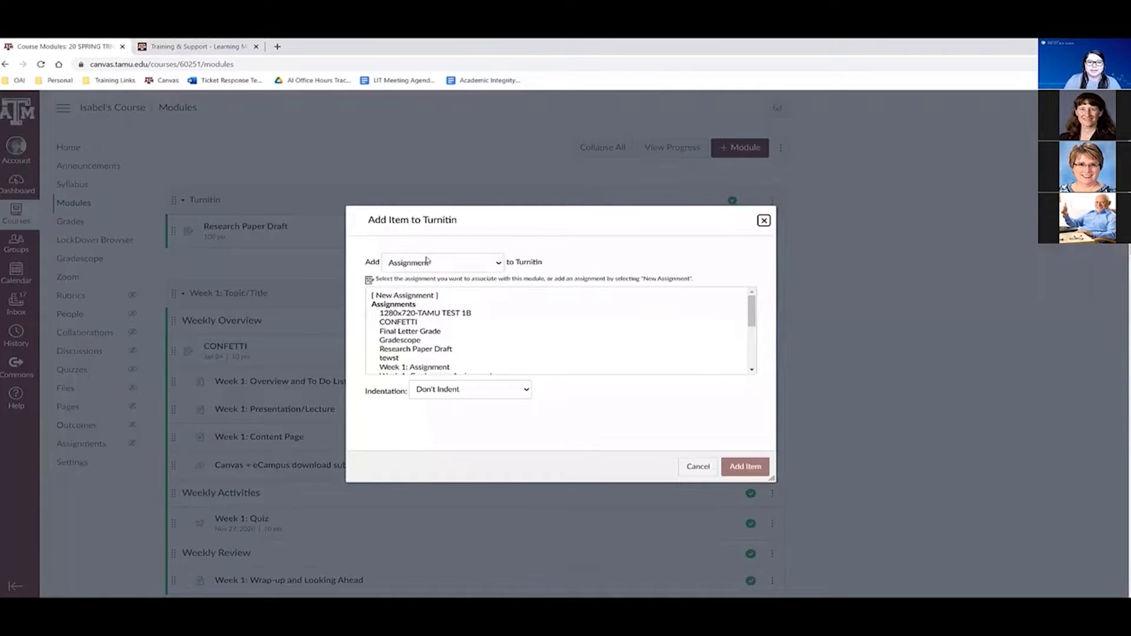
left_click(426, 262)
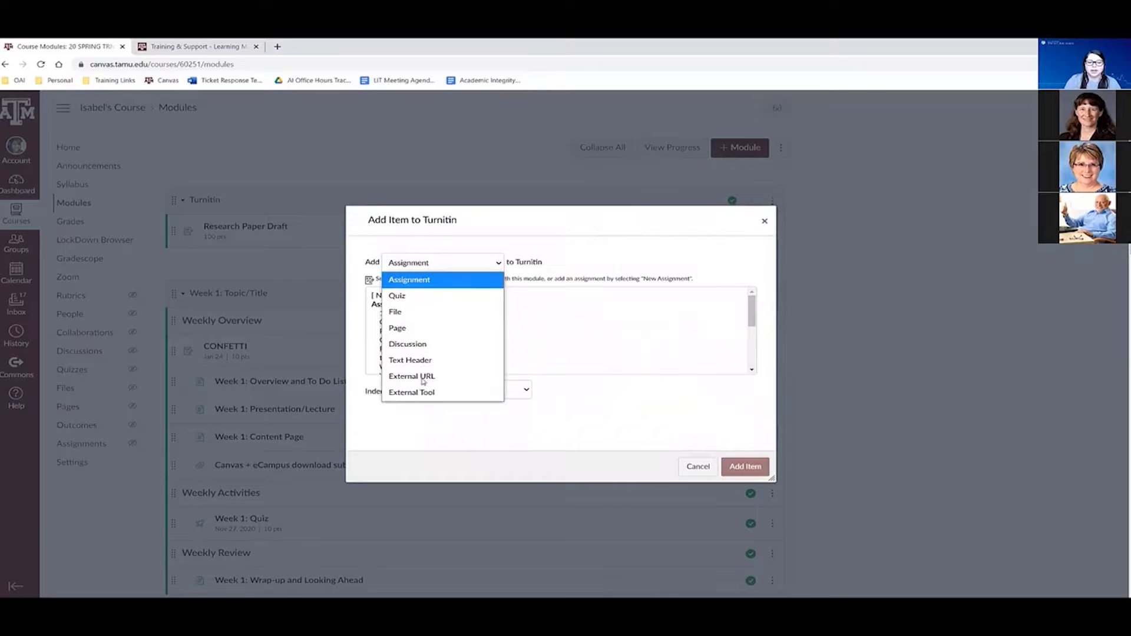
left_click(420, 298)
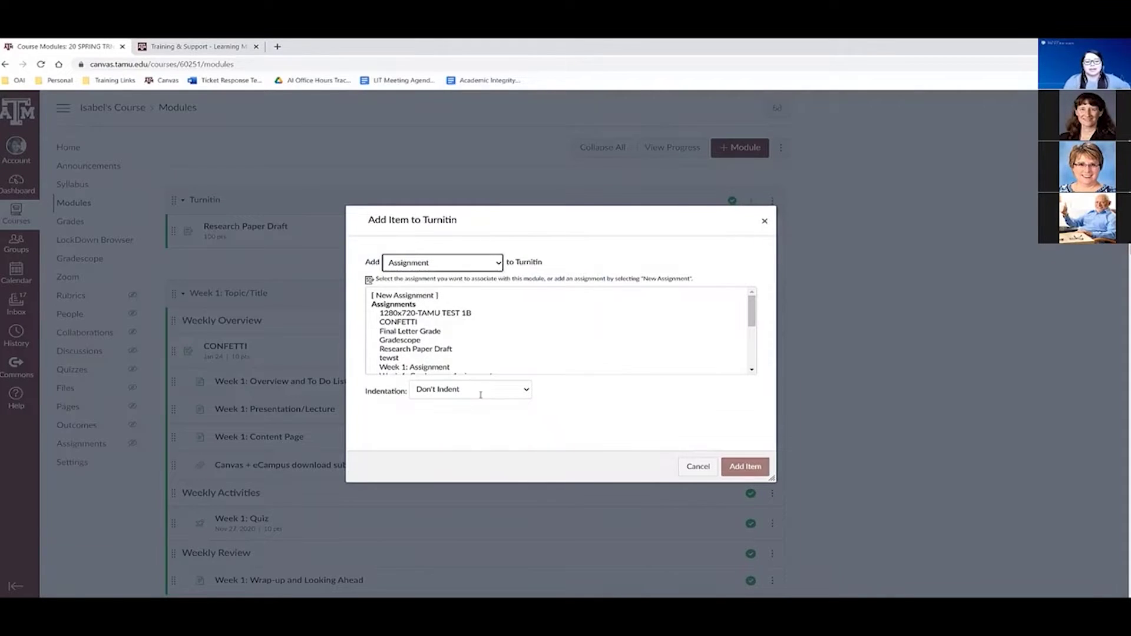
left_click(420, 295)
Step: Name the new assignment "Research Paper Final" and add it to the Turnitin module without indentation
left_click(481, 392)
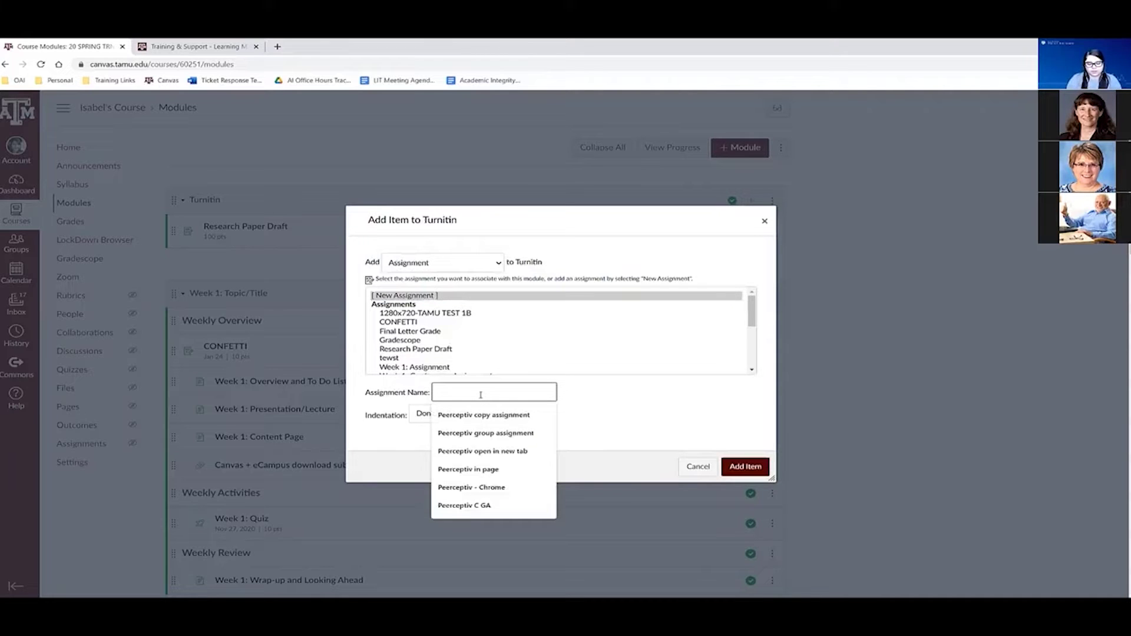
type("rESEARCH")
key("ctrl+a")
key("BackSpace")
type("Reas")
key("BackSpace")
key("BackSpace")
type("sed")
key("BackSpace")
key("BackSpace")
type("earch Paper Final")
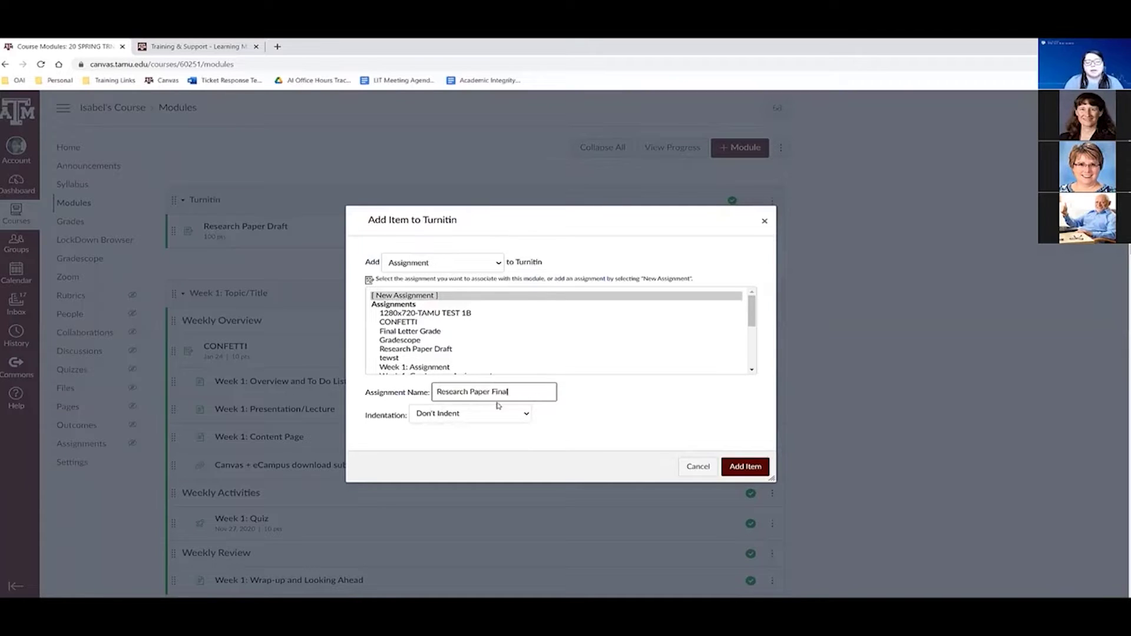
left_click(745, 467)
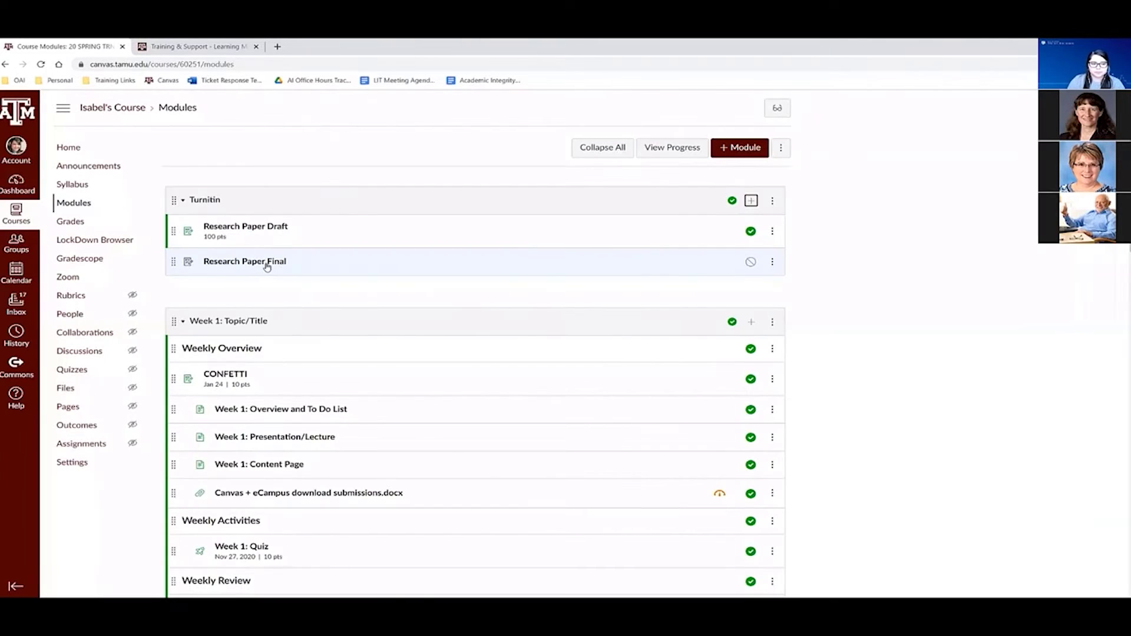
Step: Open the Research Paper Final assignment for editing and place the cursor in its empty description
left_click(267, 263)
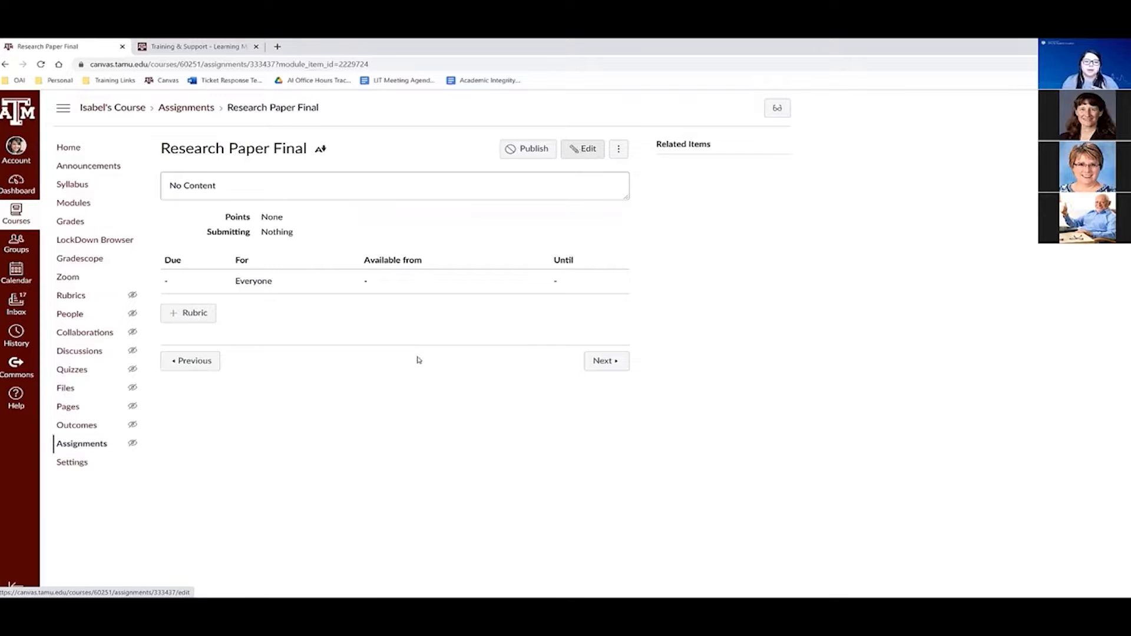
key("Return")
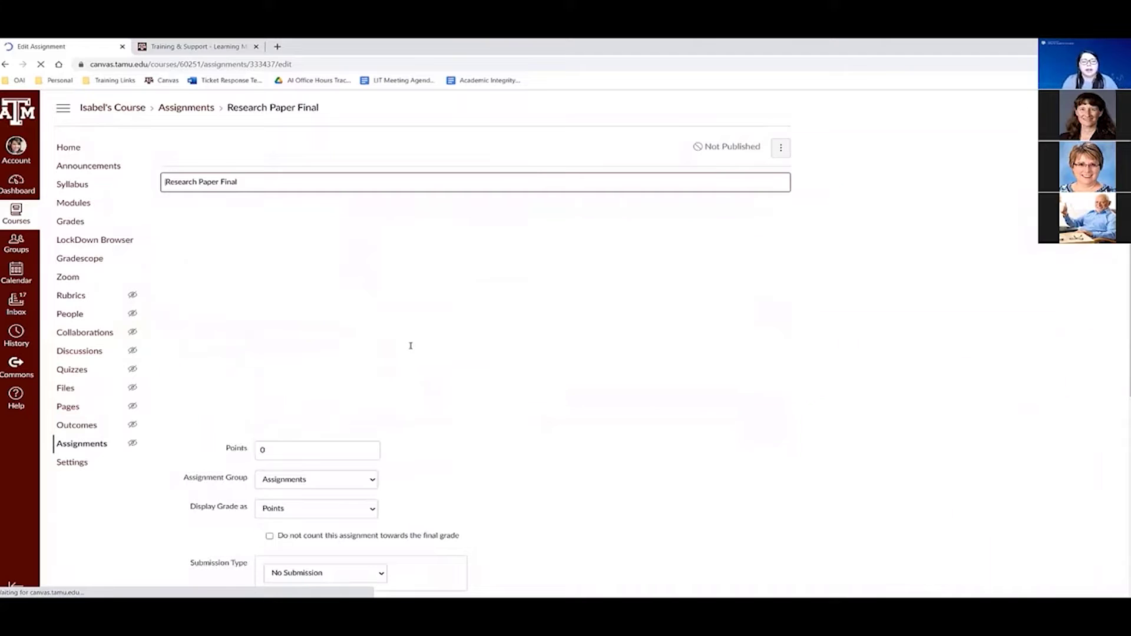
left_click(609, 326)
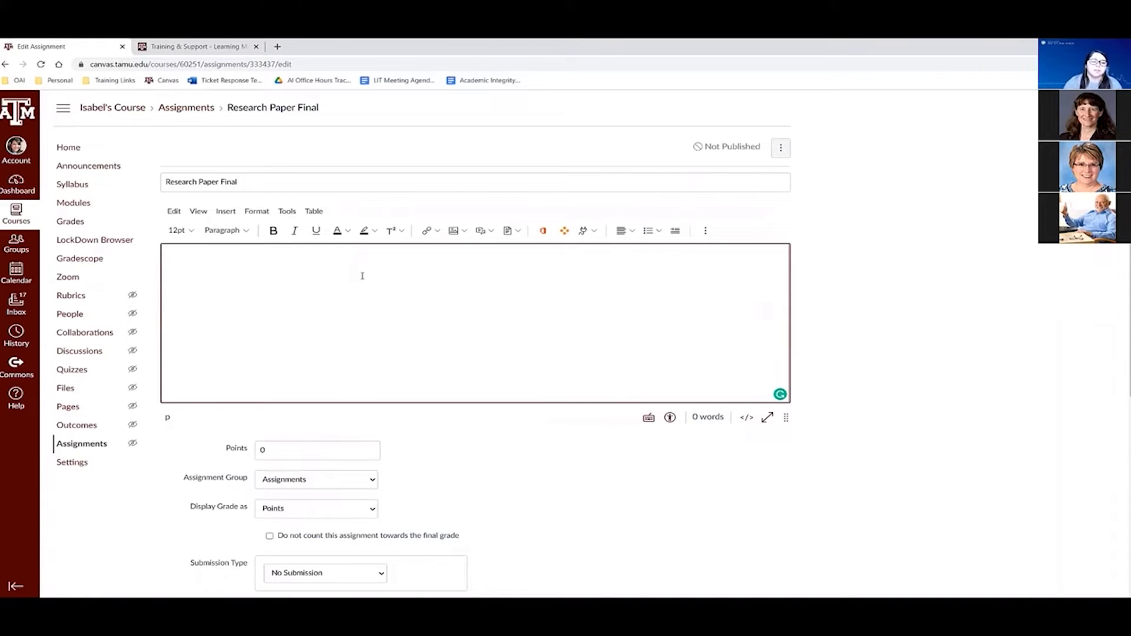
scroll(326, 250, "down", 2)
right_click(300, 180)
left_click(286, 179)
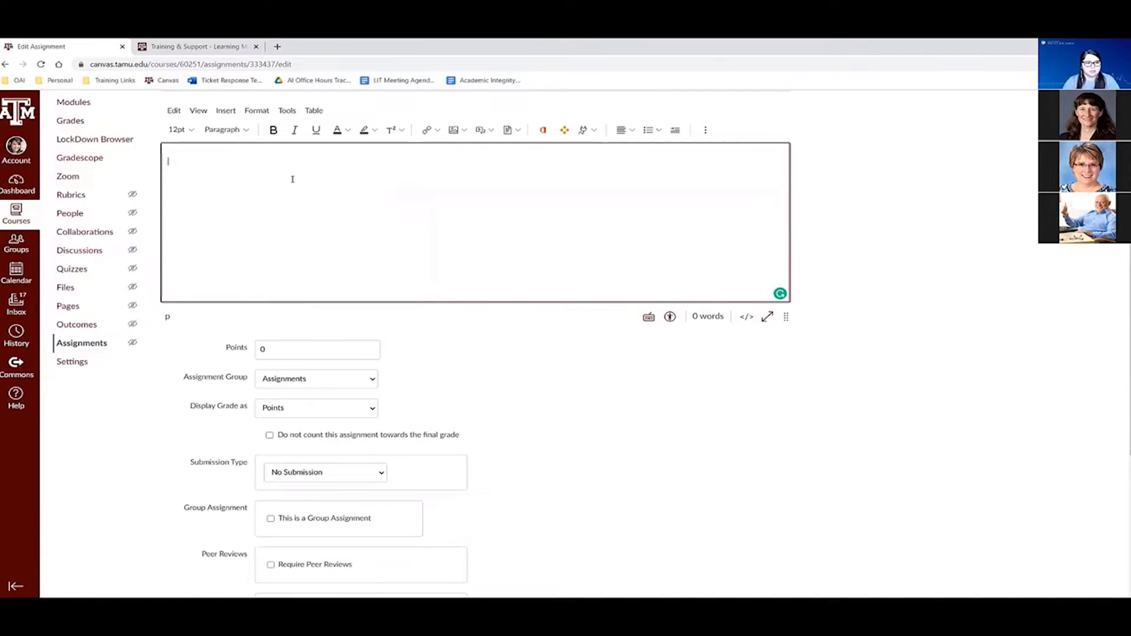
Step: Paste the Turnitin plagiarism framework help link into the assignment description and undo the paste
type("https://help.turnitin.com/feedback-studio/canvas/plagiarism-framework/plagiarism-framework-home.htm")
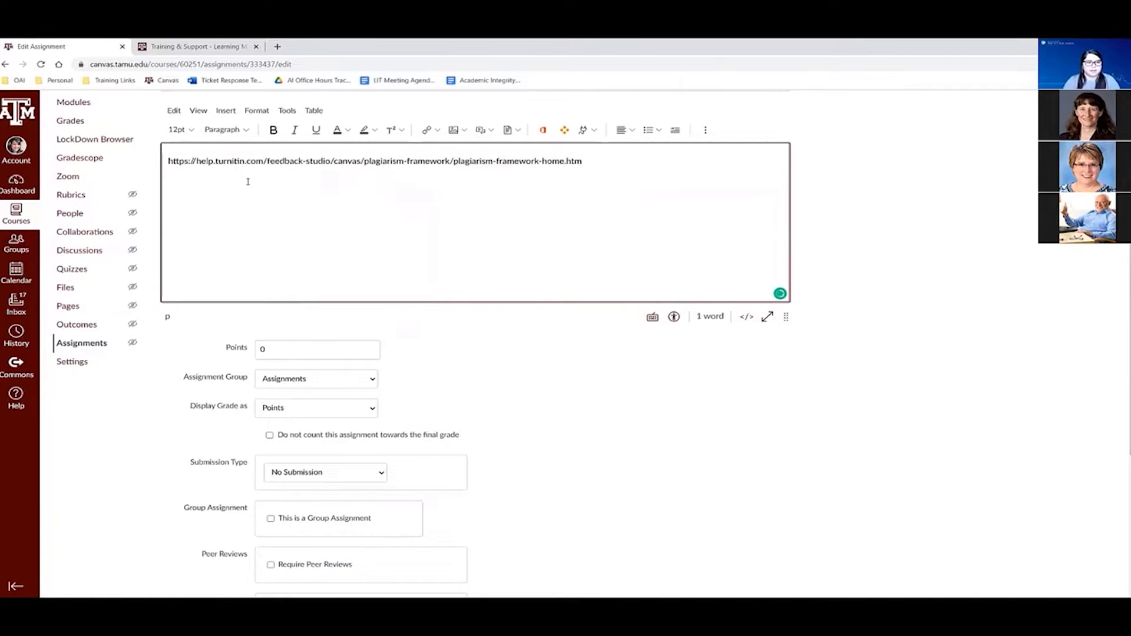
key("ctrl+z")
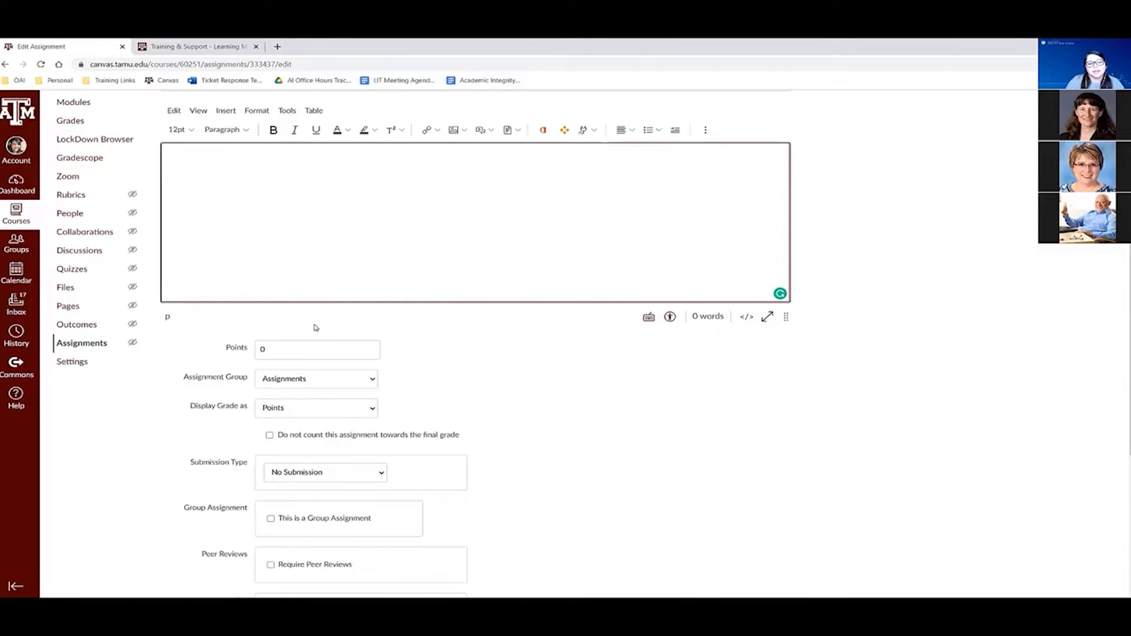
Step: Set the Research Paper Final assignment's points to 100
scroll(316, 328, "down", 3)
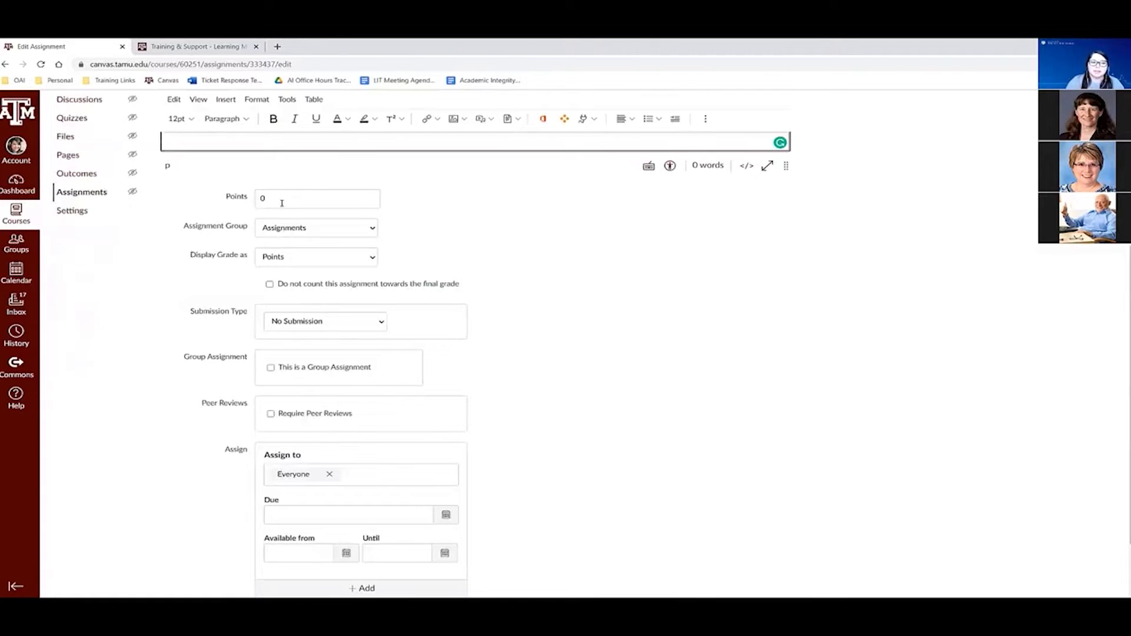
left_click(252, 204)
type("100")
left_click(247, 261)
Step: Set the submission type to Online and allow File Uploads as the only online entry option
scroll(298, 238, "down", 2)
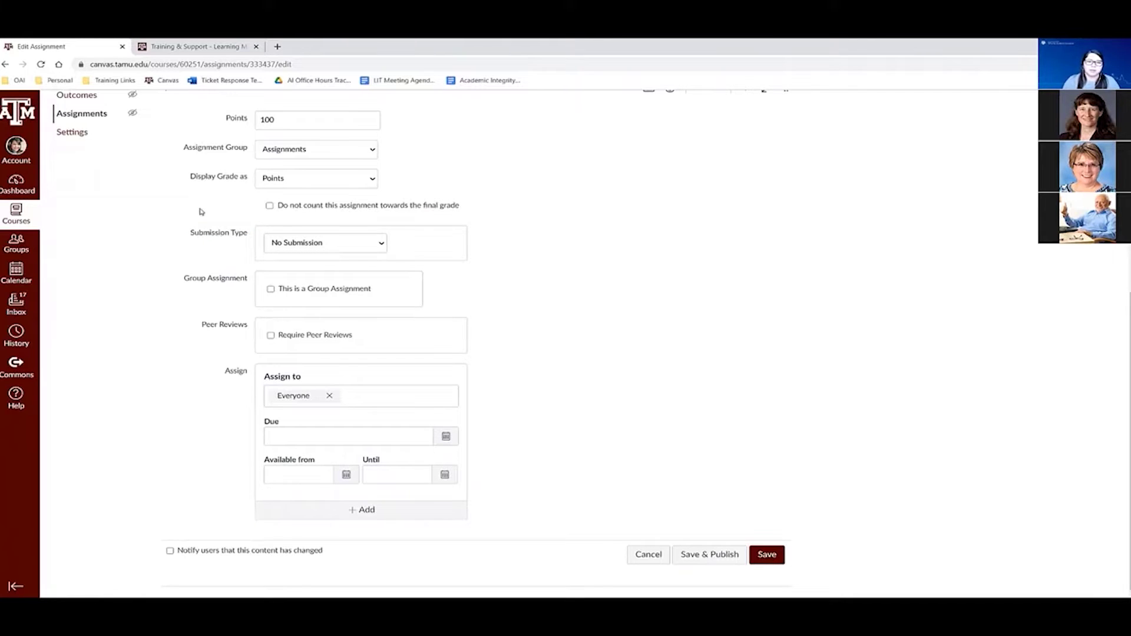
left_click(314, 246)
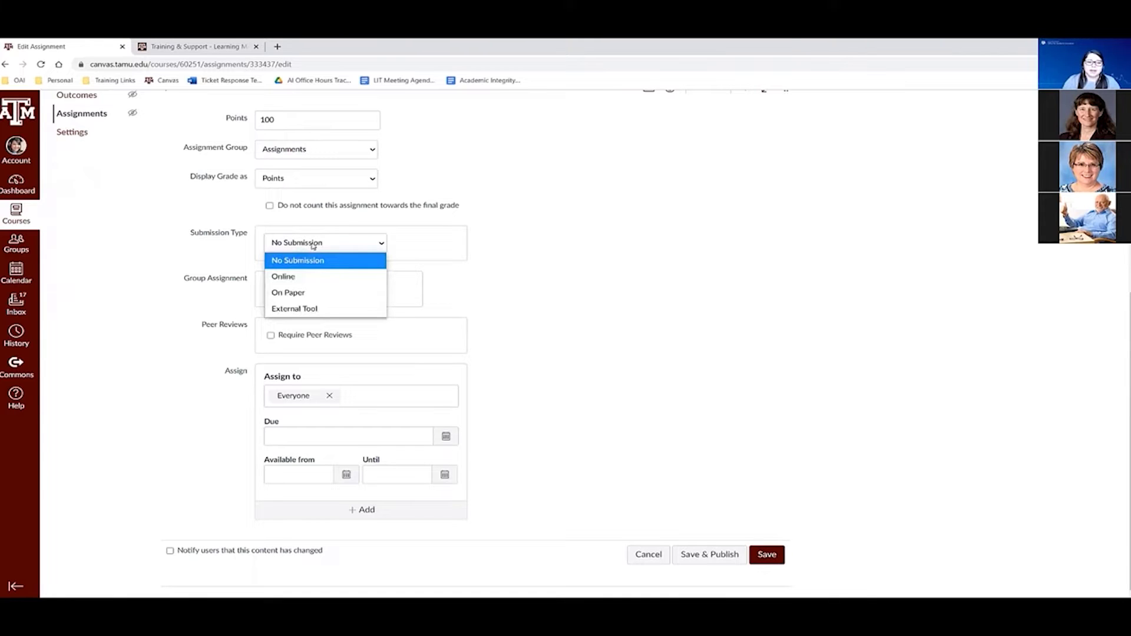
left_click(299, 278)
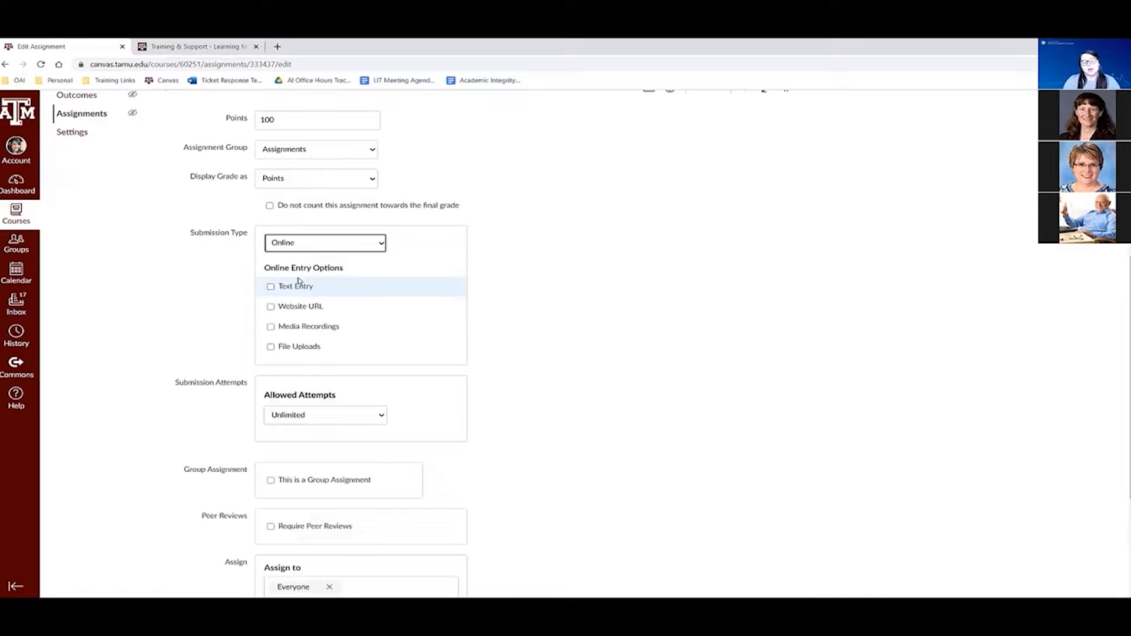
left_click(312, 246)
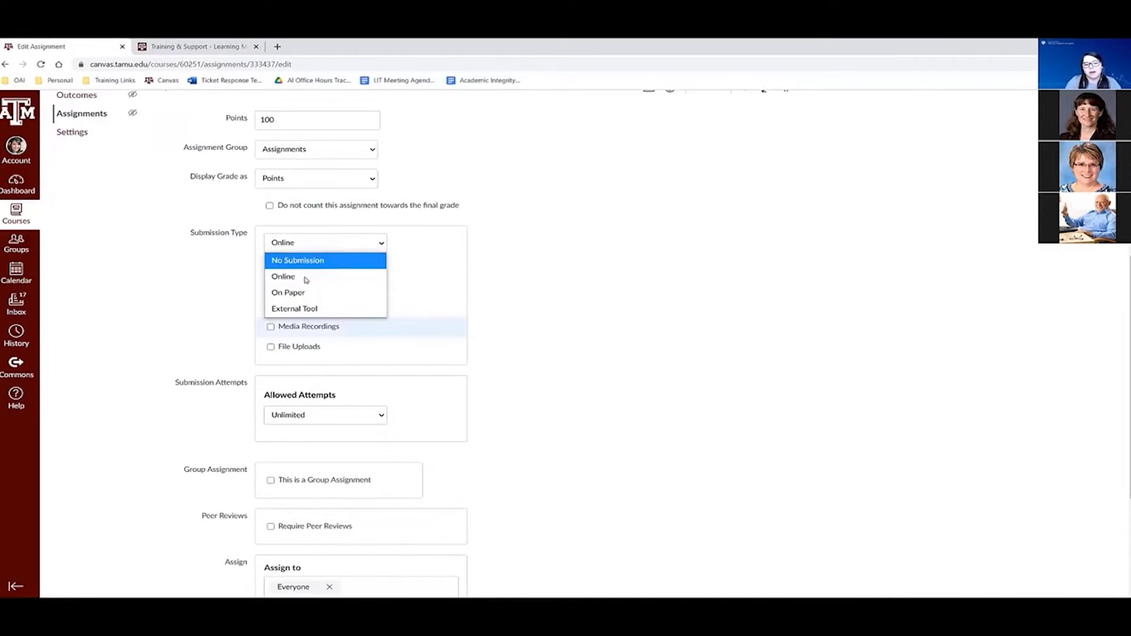
left_click(307, 281)
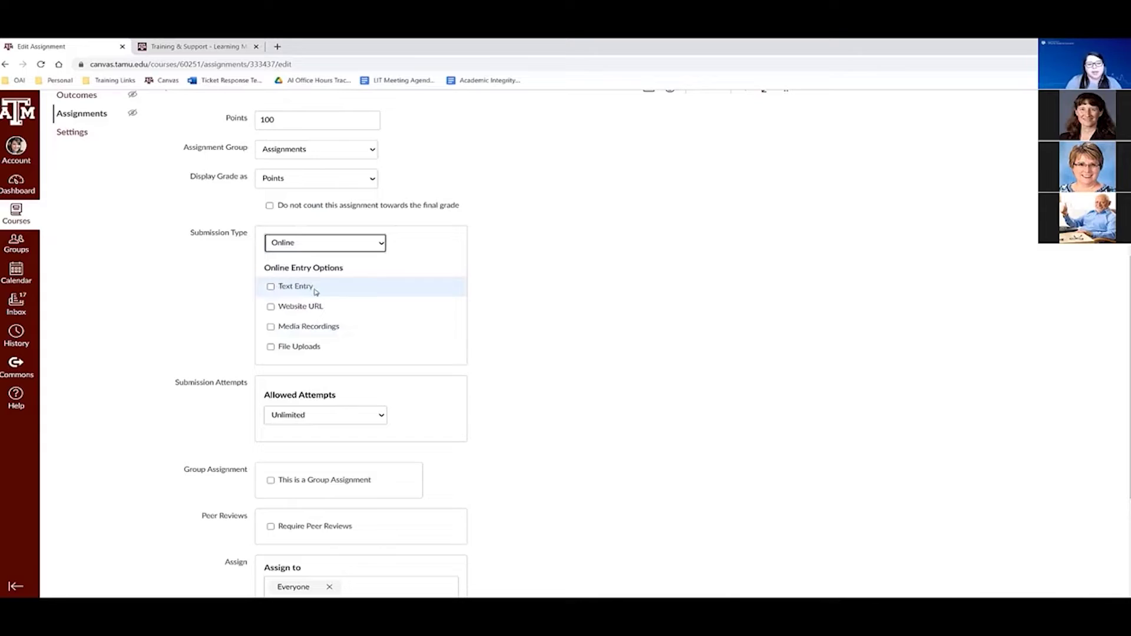
left_click(270, 348)
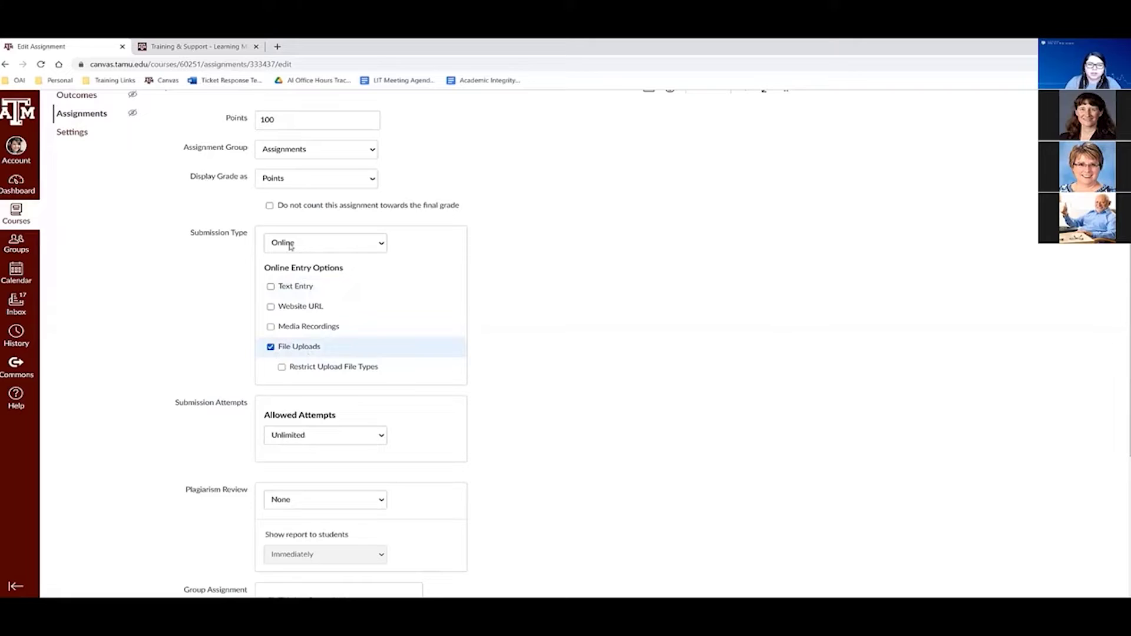
Step: Turn the File Uploads entry option off and on again to demonstrate its effect on the Plagiarism Review settings
left_click(301, 350)
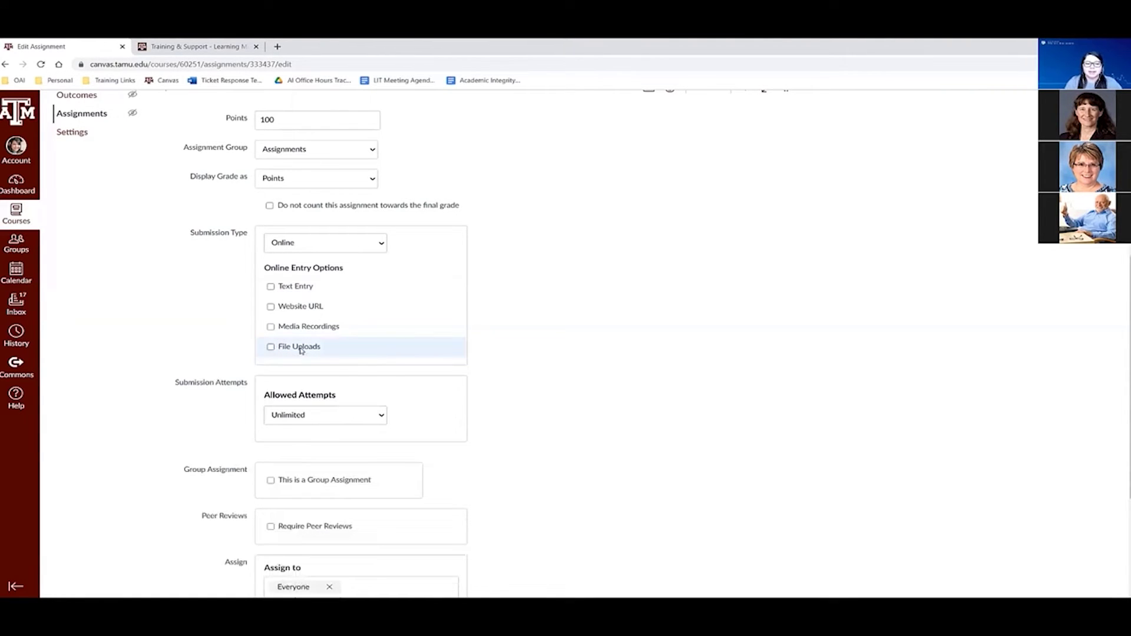
left_click(301, 350)
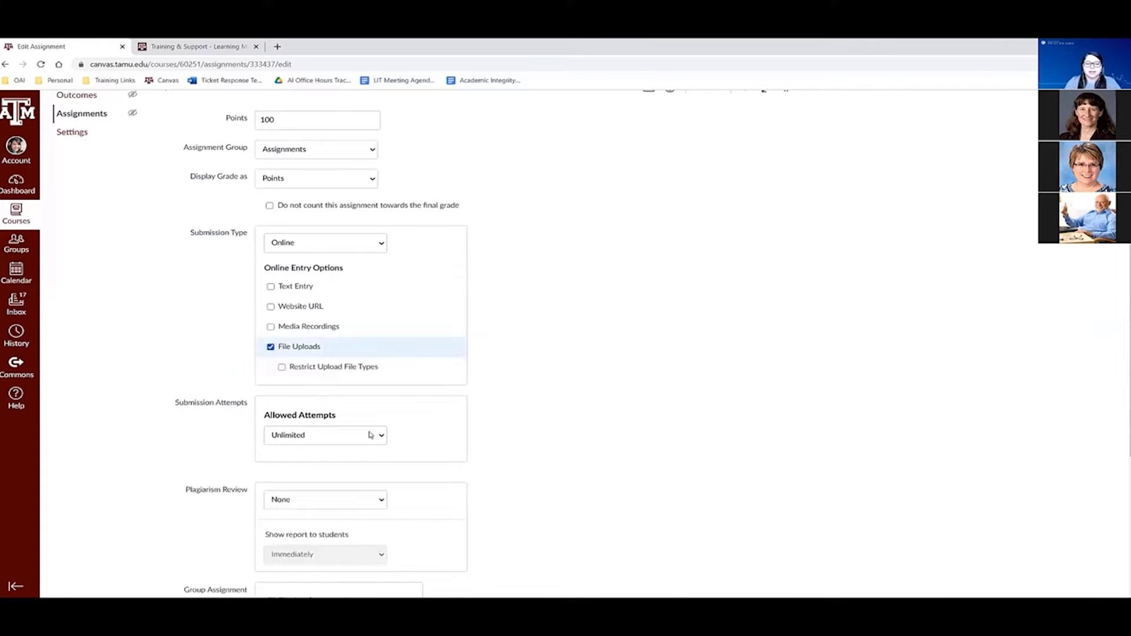
scroll(270, 248, "down", 2)
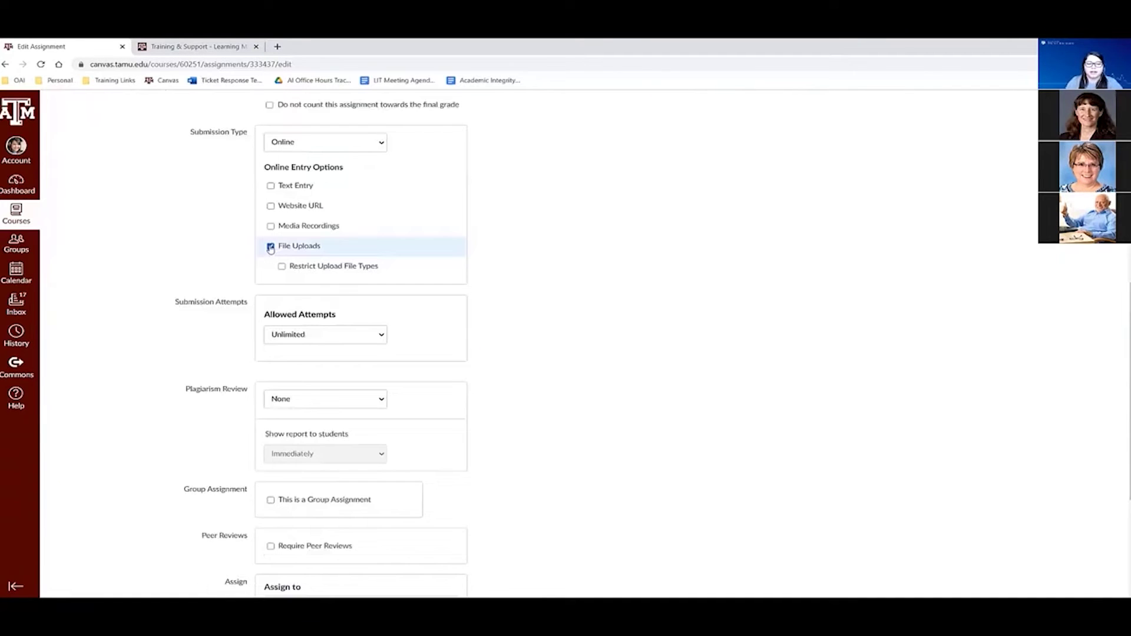
left_click(270, 247)
left_click(270, 247)
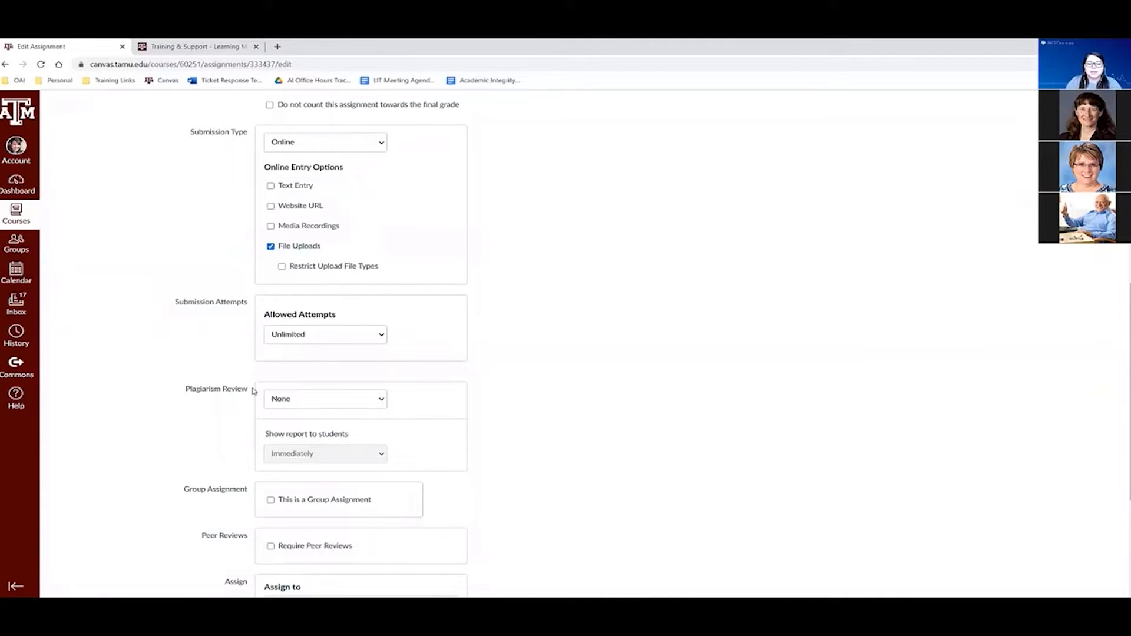
Step: Set the assignment's Plagiarism Review to Turnitin
scroll(257, 416, "down", 2)
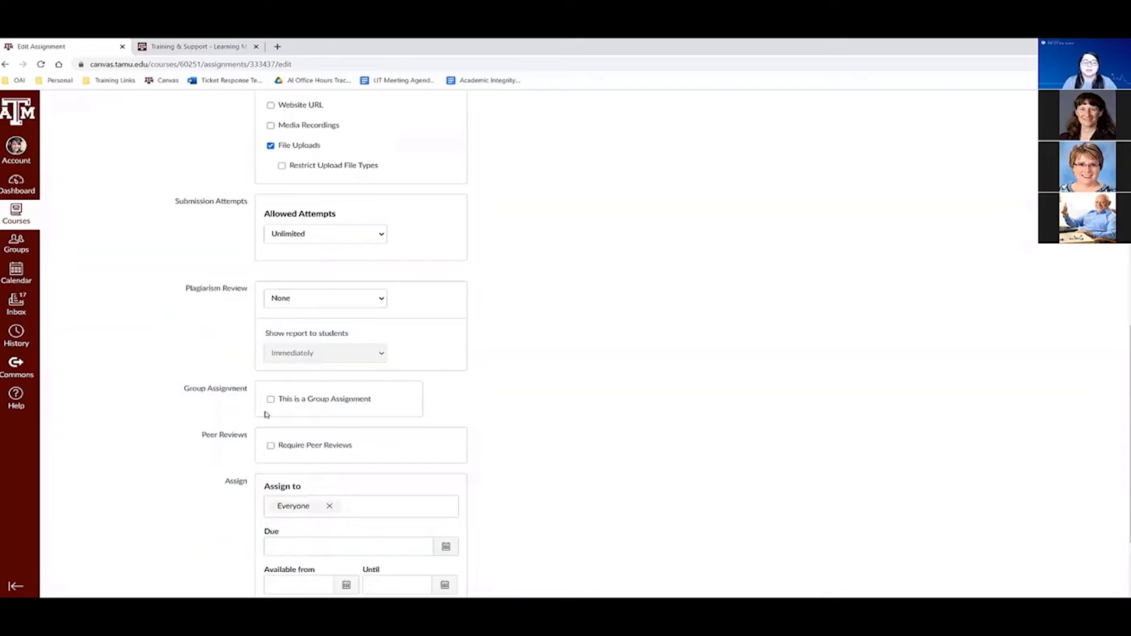
left_click(319, 304)
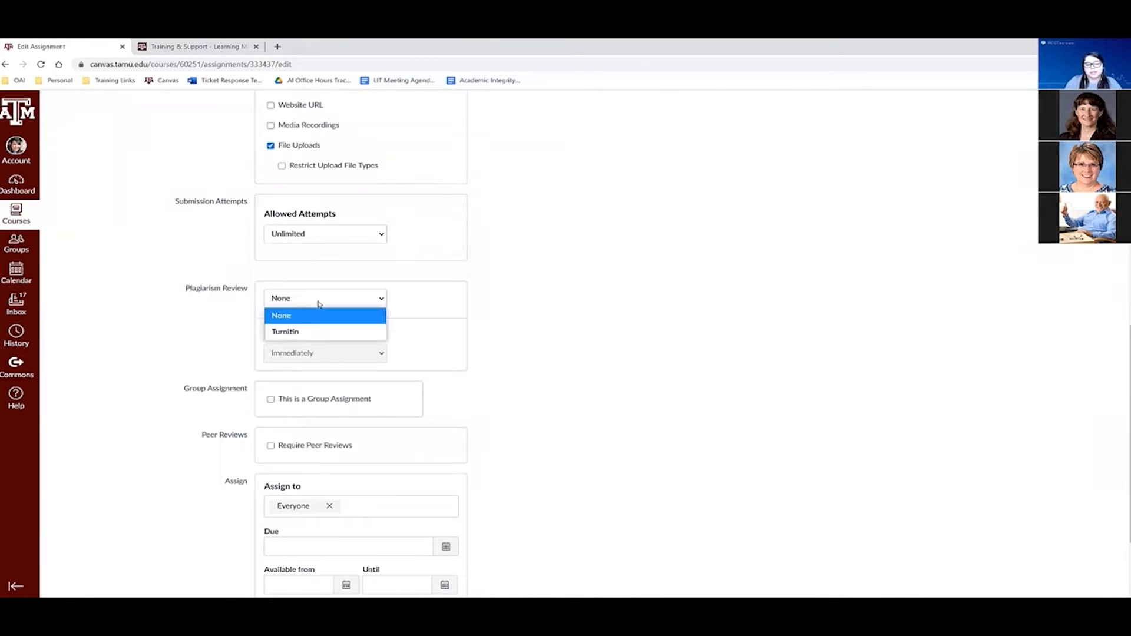
left_click(317, 332)
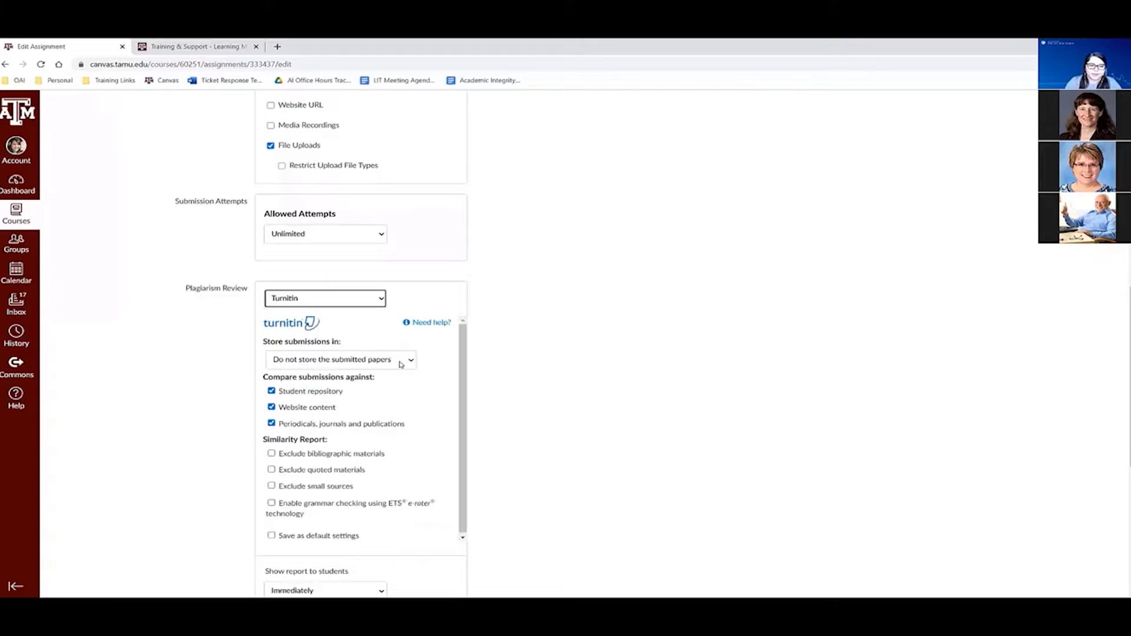
Step: Set Turnitin to store submissions in the Standard paper repository
scroll(433, 370, "down", 1)
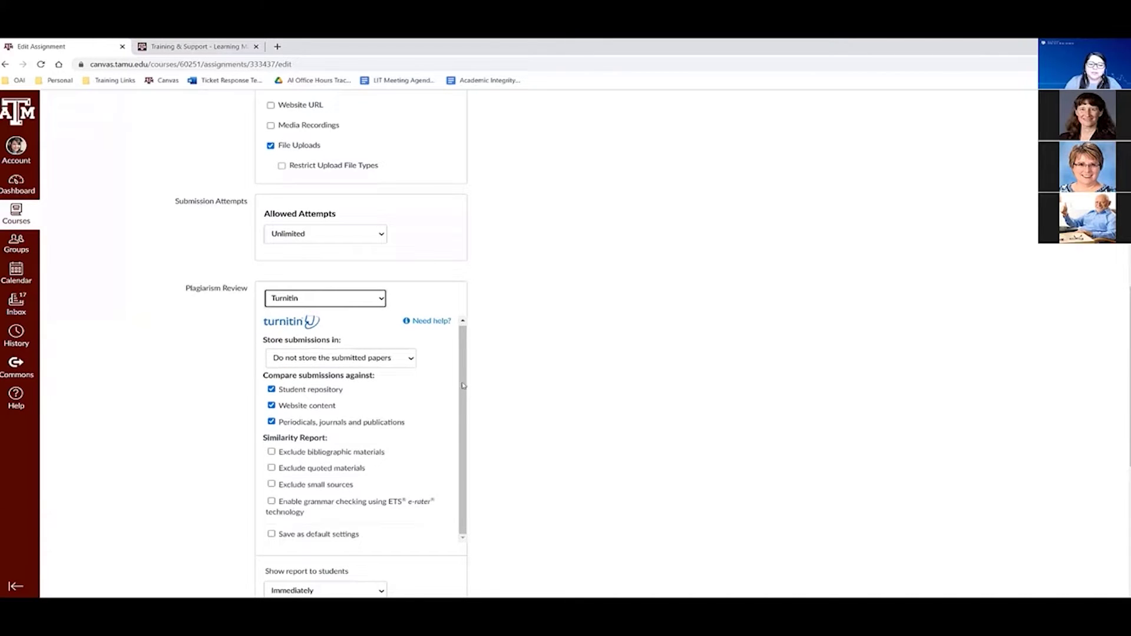
scroll(464, 386, "down", 2)
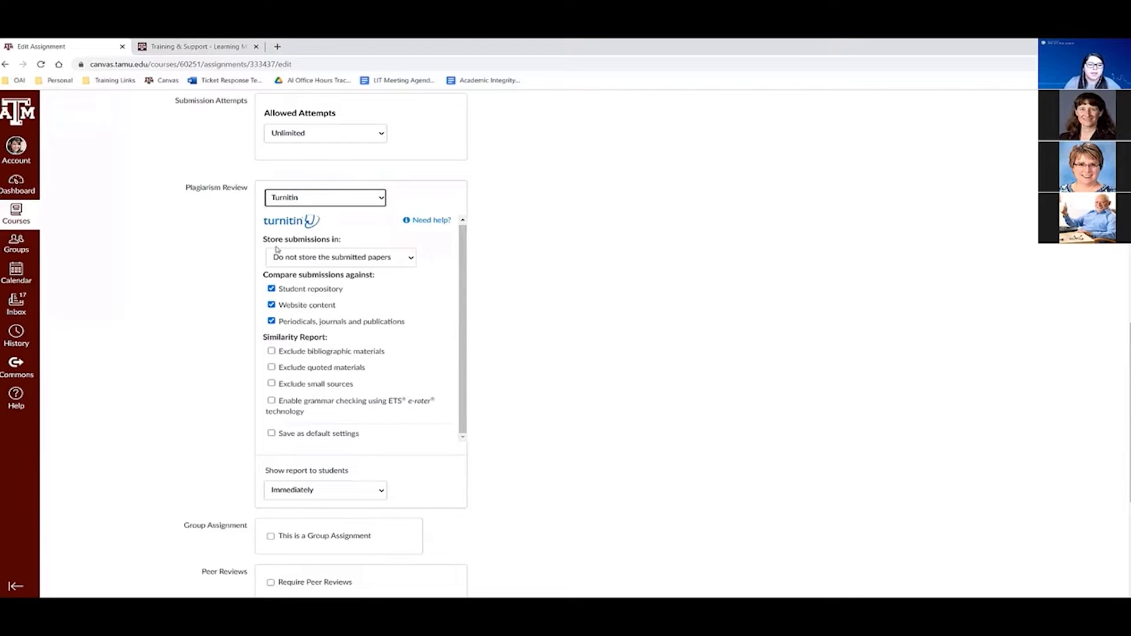
left_click(317, 264)
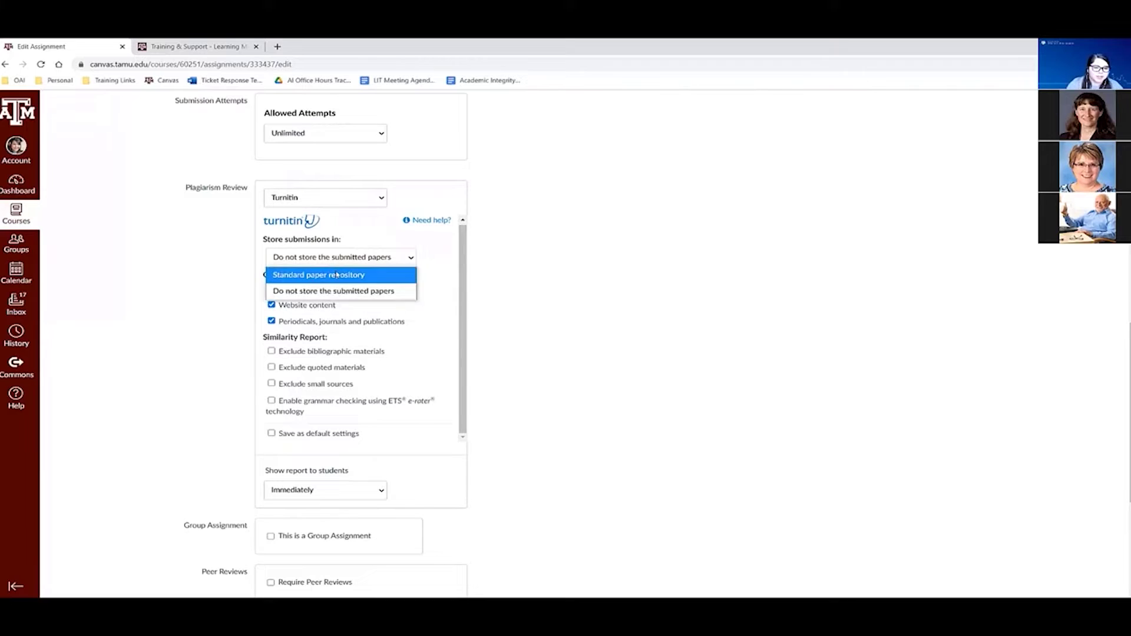
left_click(628, 320)
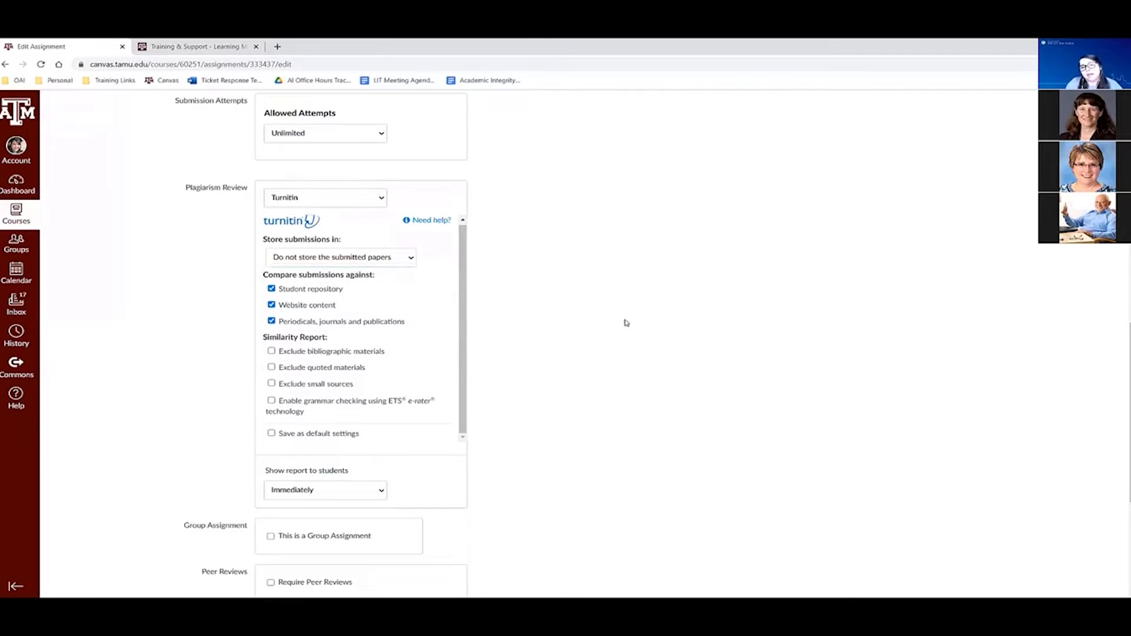
left_click(393, 266)
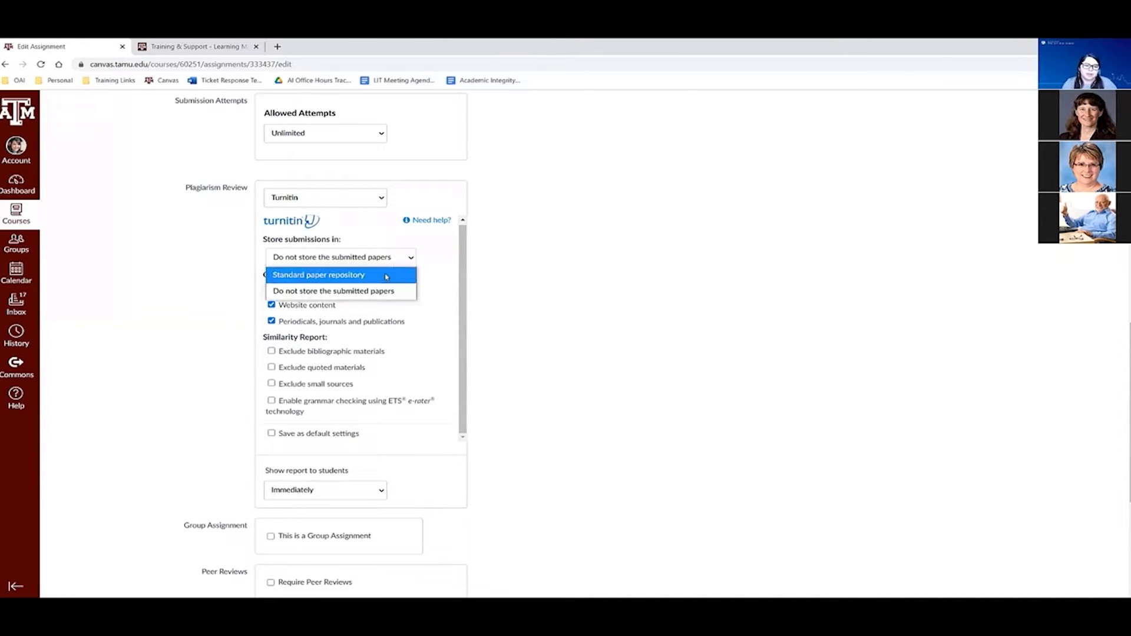
left_click(383, 276)
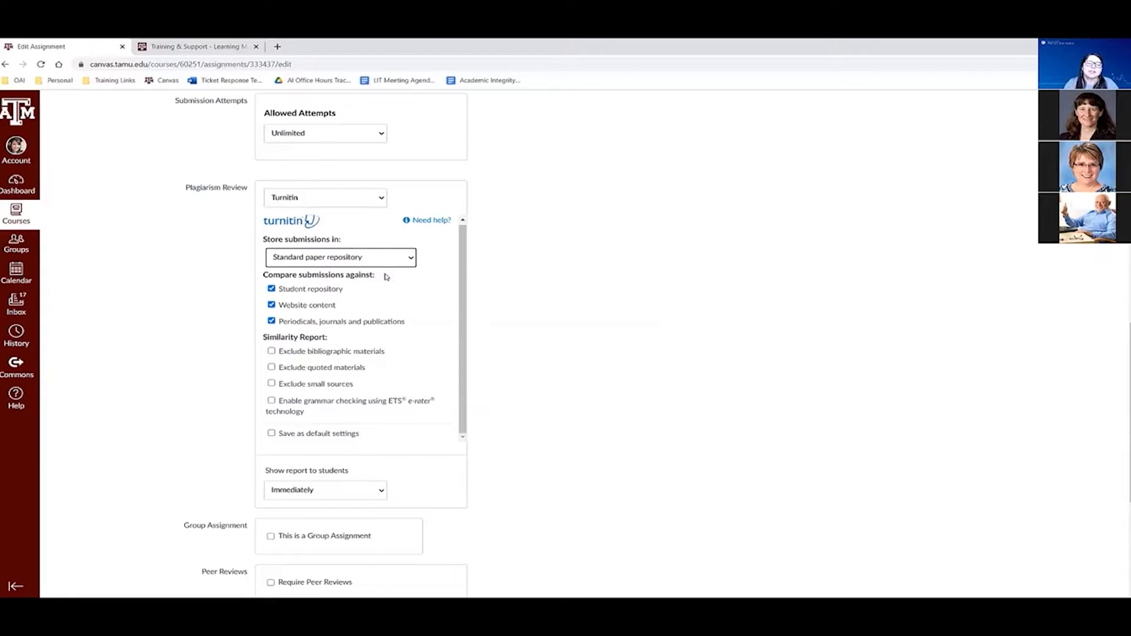
left_click(353, 263)
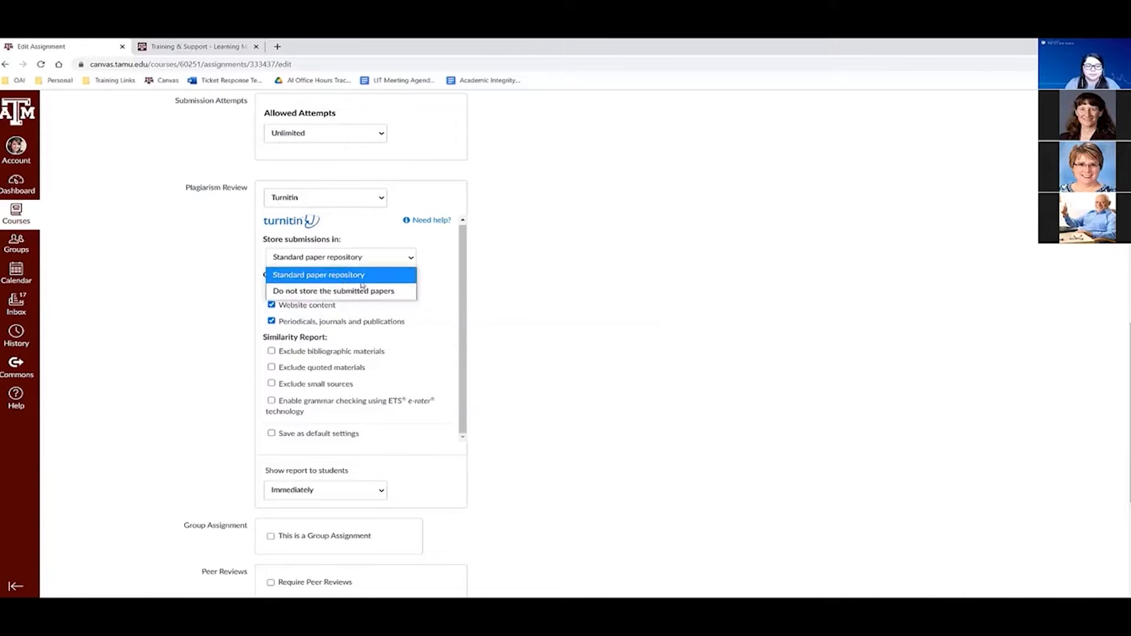
left_click(360, 280)
Step: Try the Similarity Report exclusions for bibliographic materials and quoted materials, turning each one off again
scroll(419, 333, "down", 2)
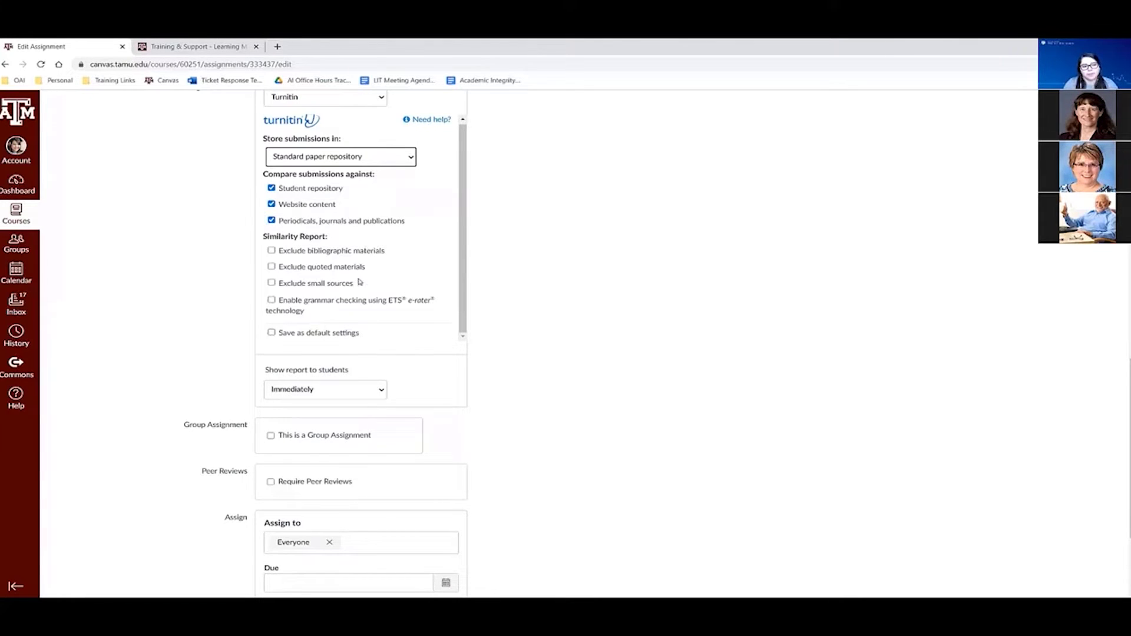
scroll(360, 282, "down", 1)
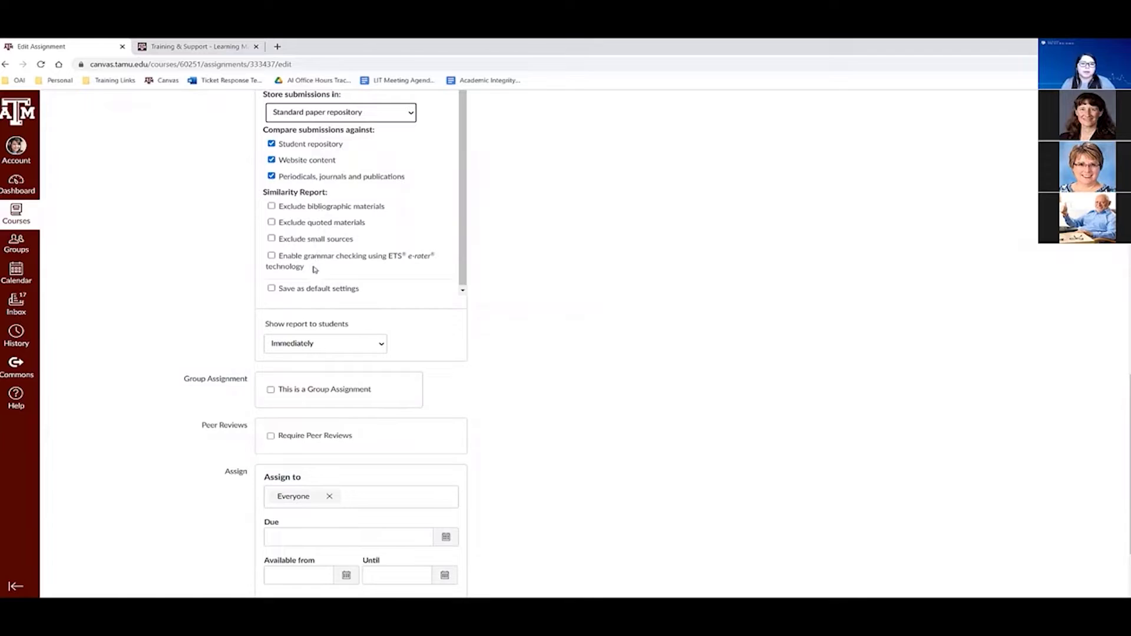
scroll(305, 290, "up", 2)
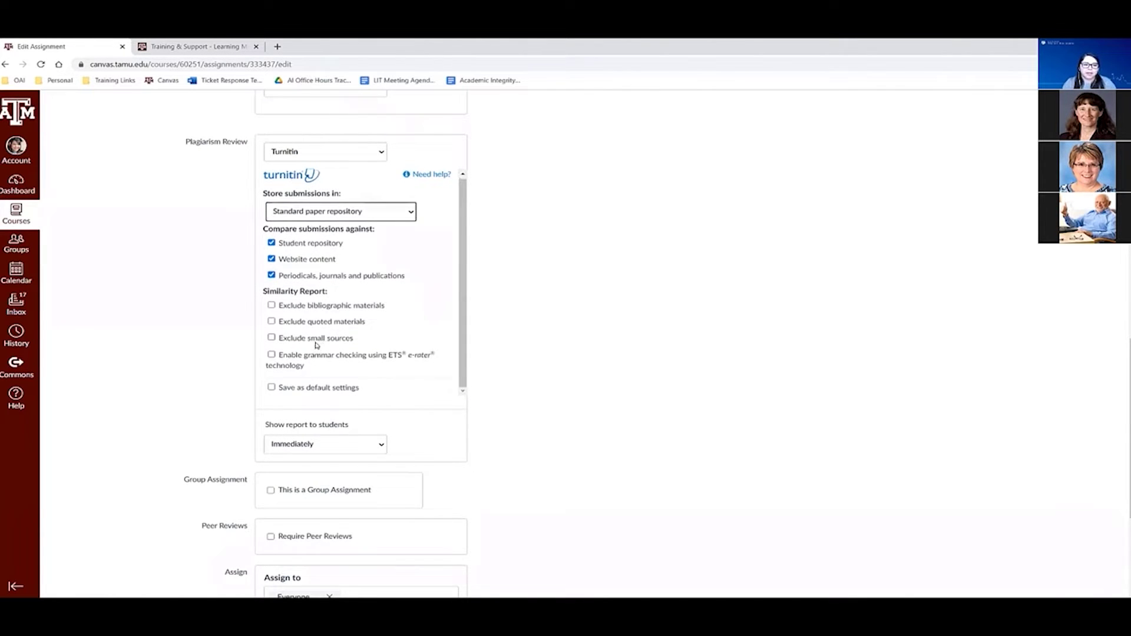
scroll(315, 341, "down", 1)
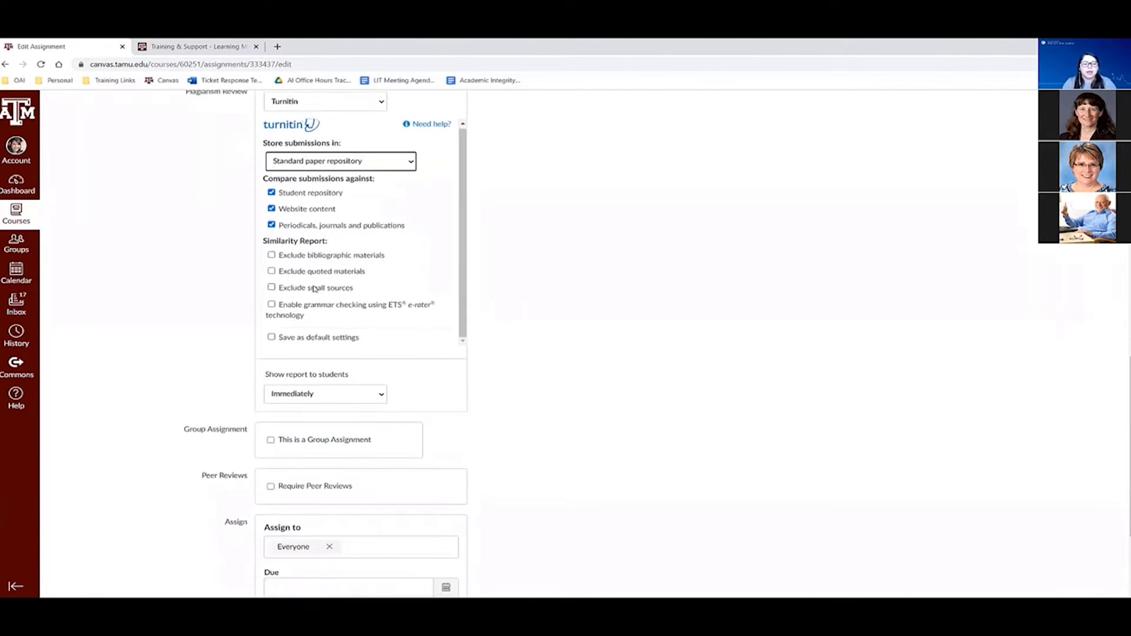
left_click(271, 257)
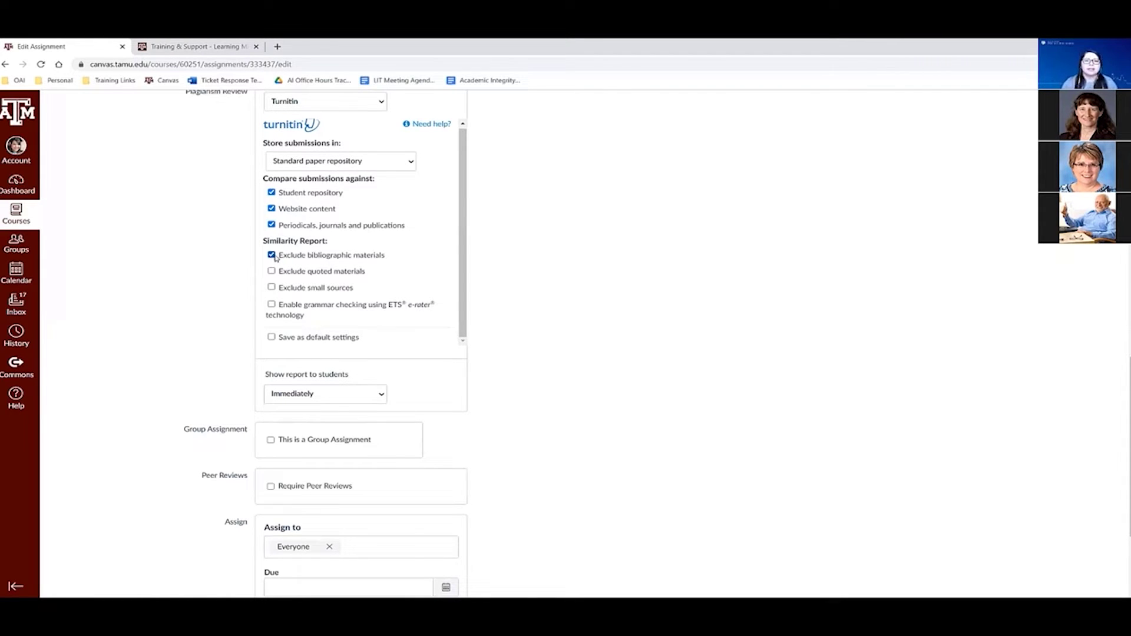
left_click(314, 257)
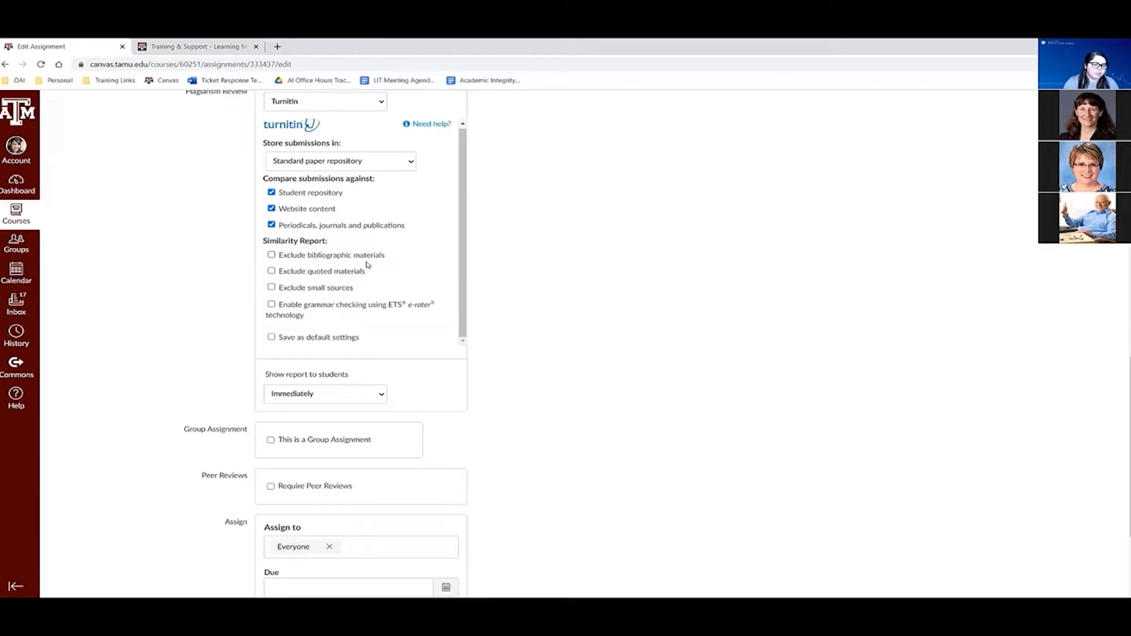
left_click(272, 271)
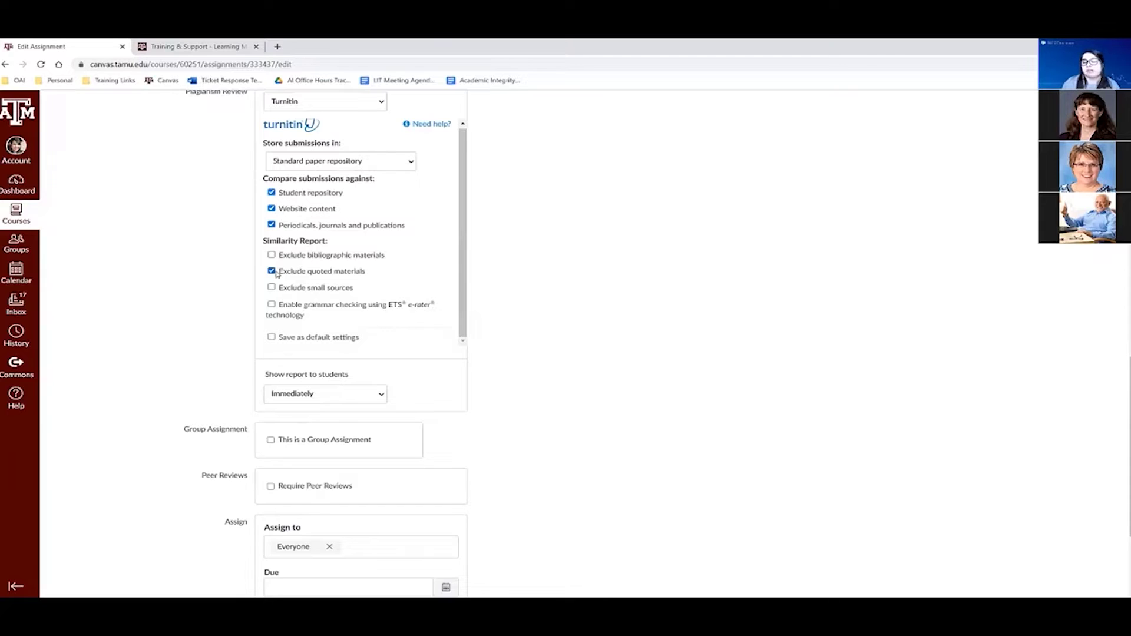
left_click(272, 271)
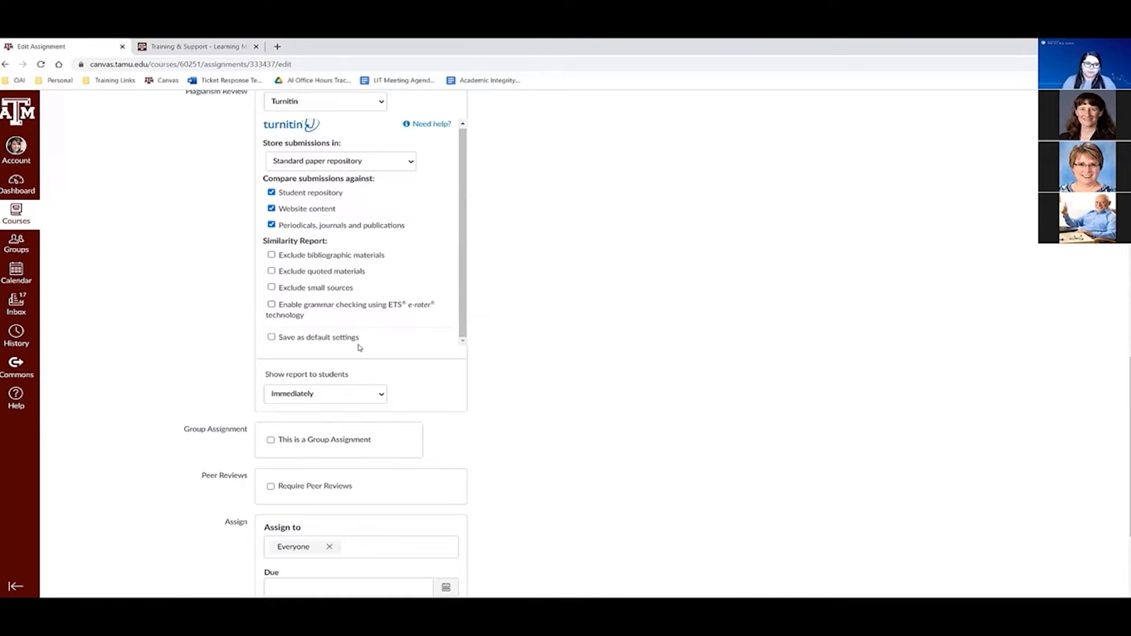
Step: Try excluding small sources from the Similarity Report with a percentage threshold, and turn the exclusion off again
left_click(280, 290)
scroll(282, 293, "down", 1)
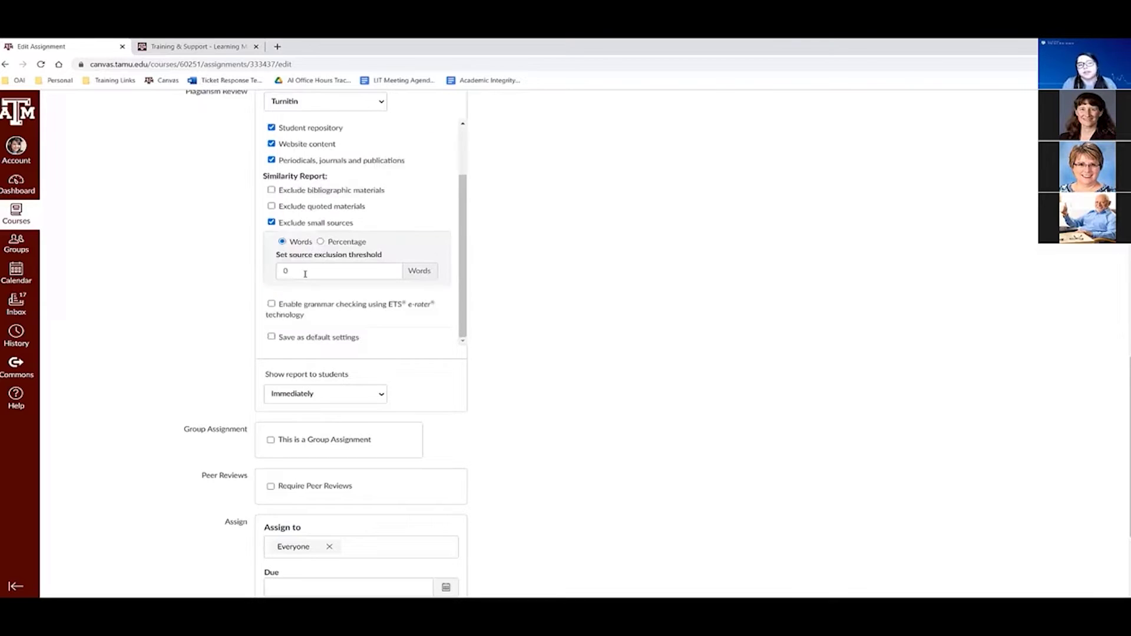
left_click(350, 244)
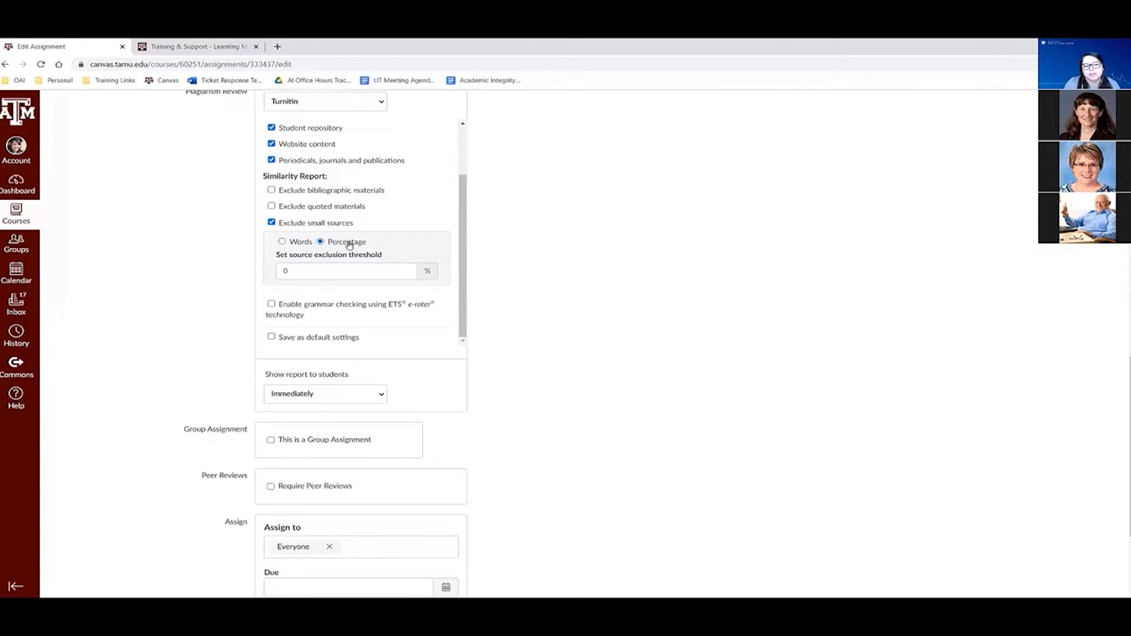
left_click(354, 275)
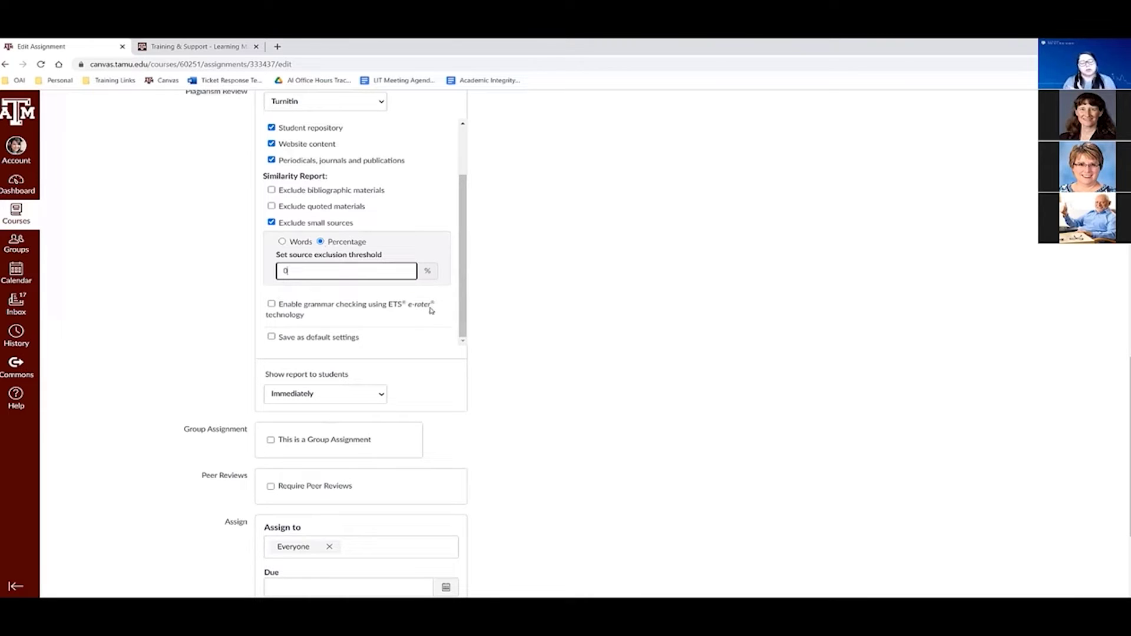
left_click(272, 222)
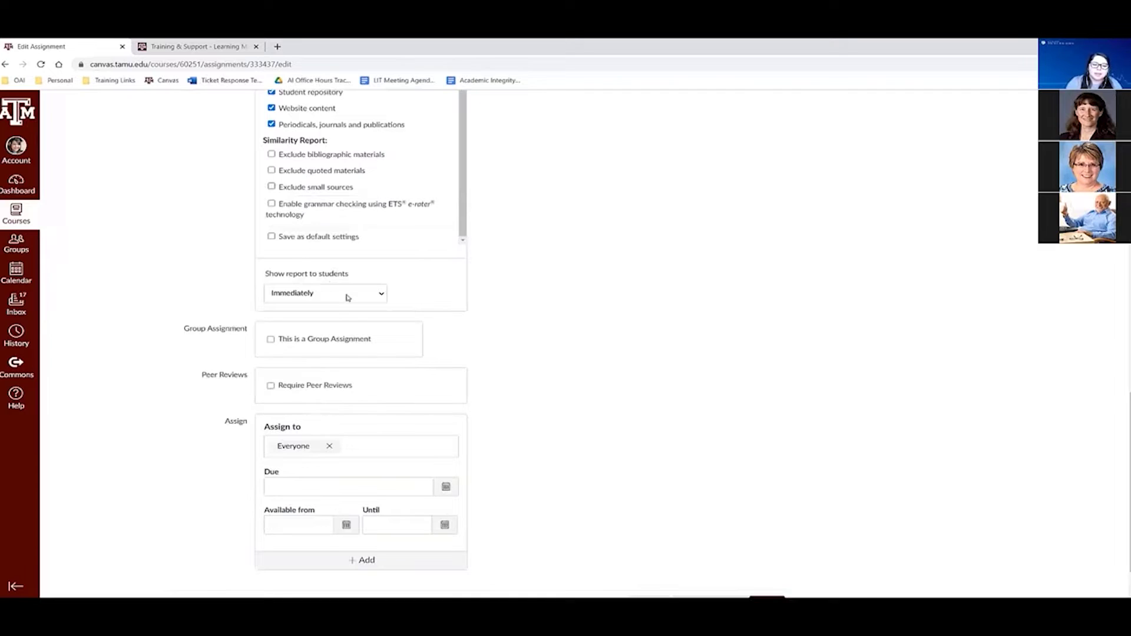
Step: Enable grammar checking using ETS e-rater technology for the Similarity Report, with the Advanced ETS handbook selected
scroll(348, 297, "up", 2)
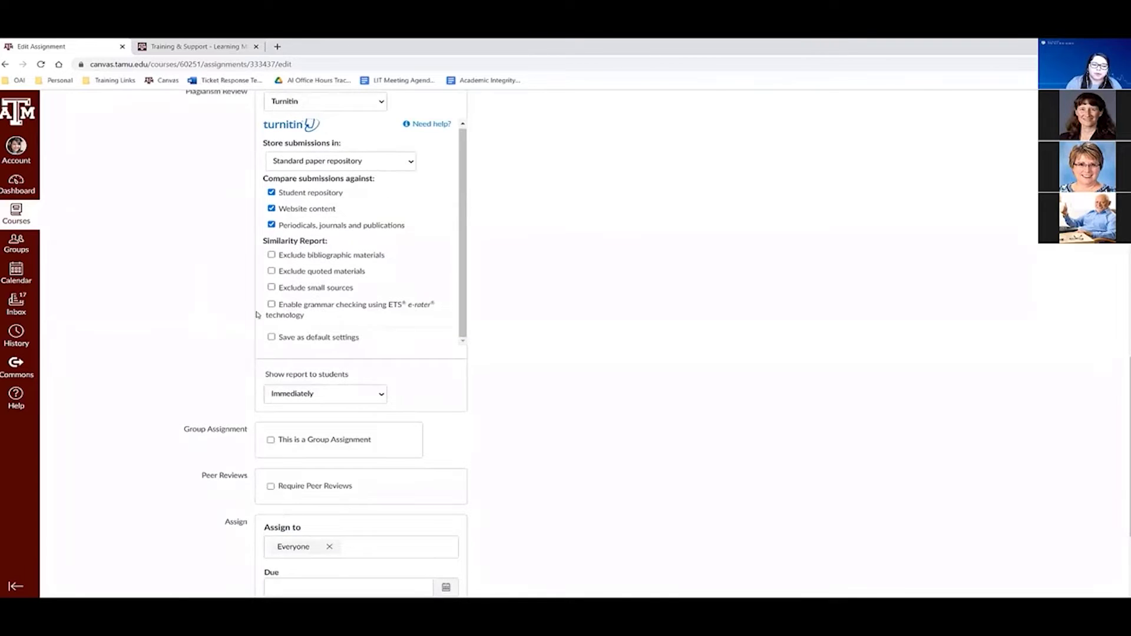
left_click(299, 317)
scroll(306, 282, "down", 2)
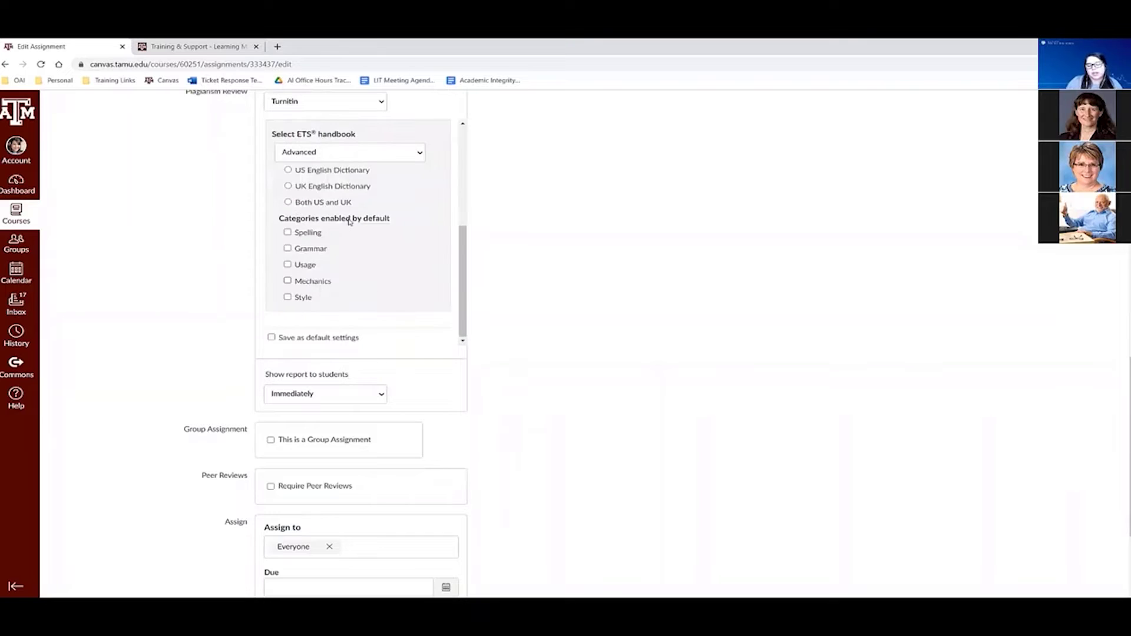
scroll(349, 222, "up", 1)
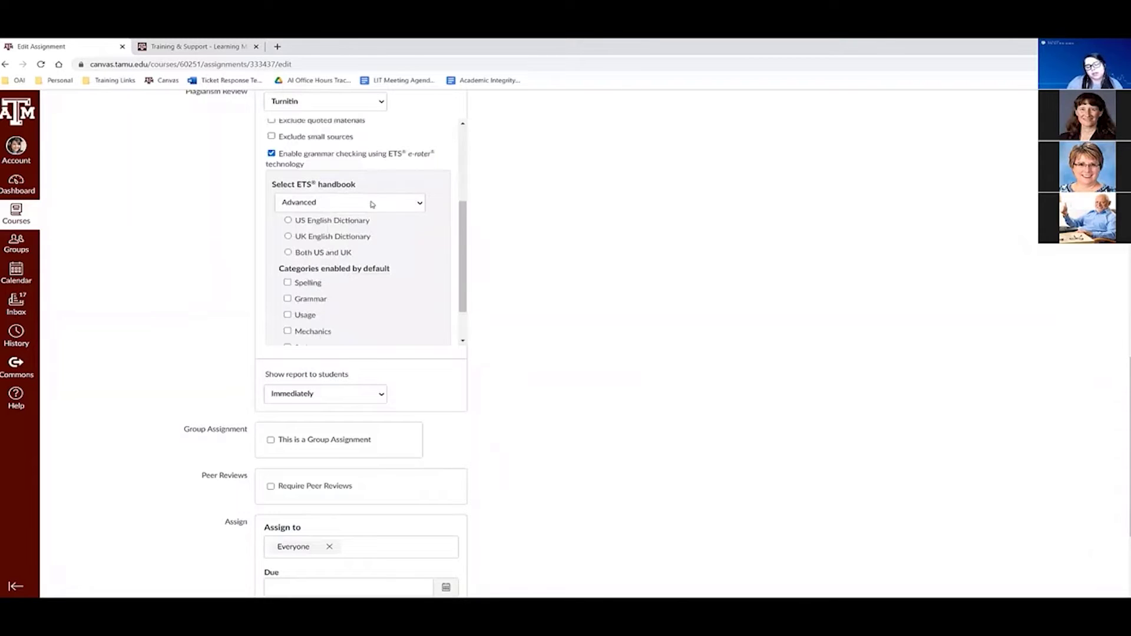
left_click(318, 206)
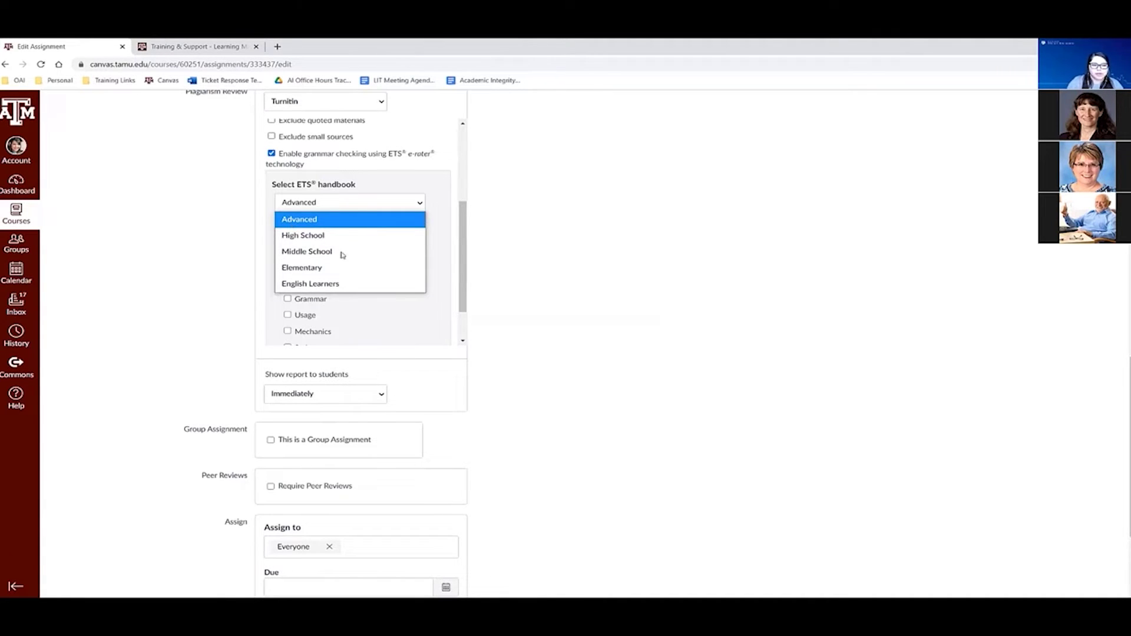
left_click(373, 219)
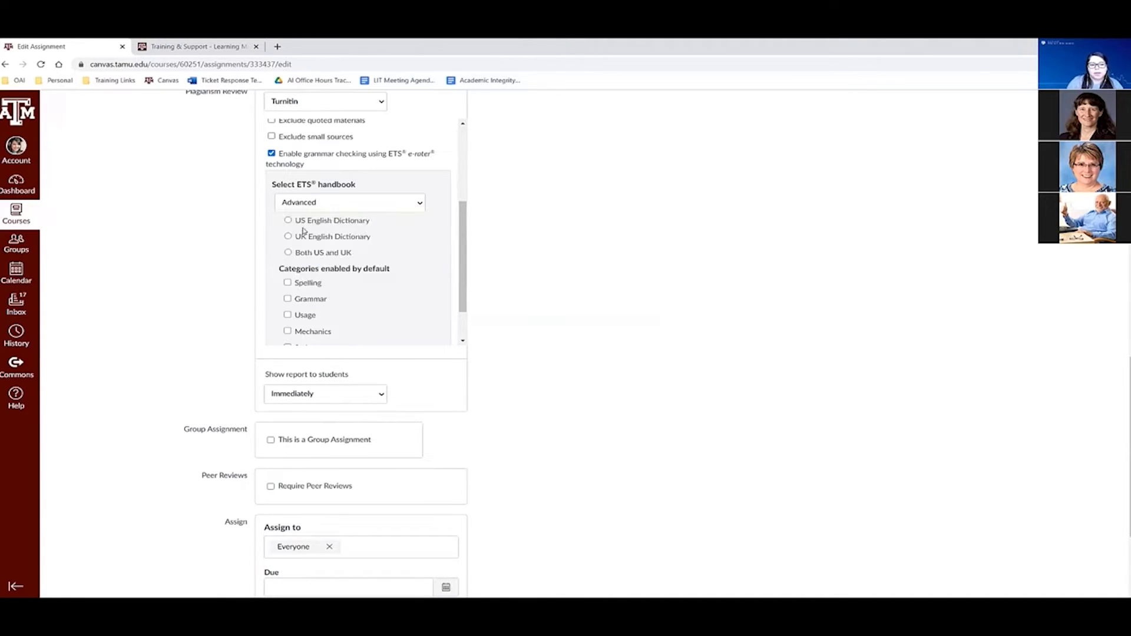
scroll(315, 177, "down", 1)
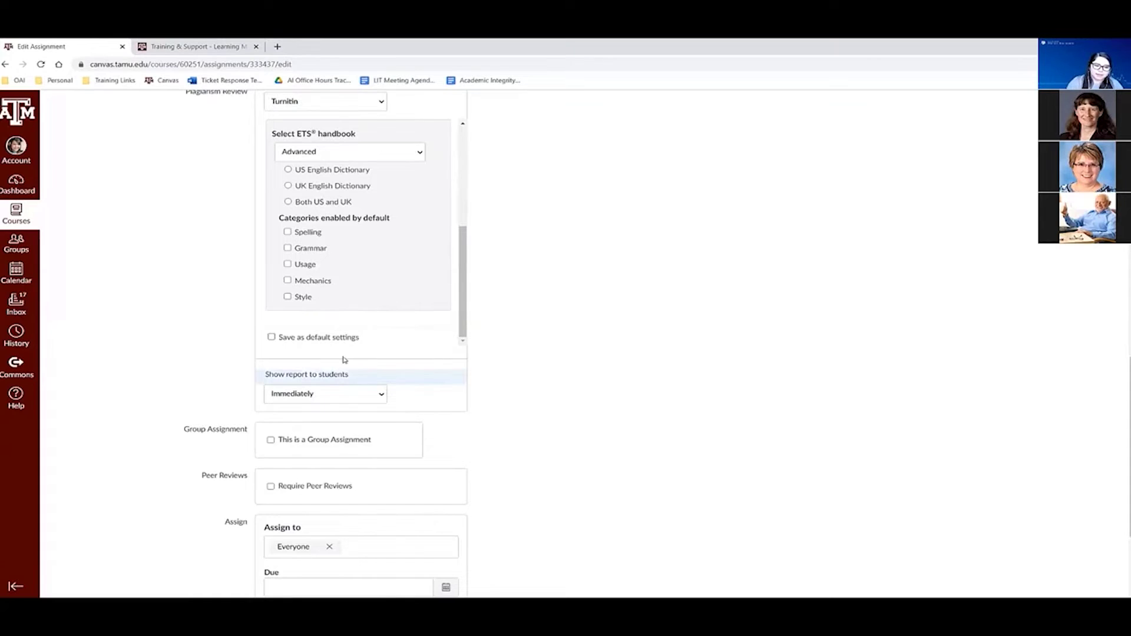
Step: Review the timing options for showing the report to students, keeping Immediately selected
scroll(329, 330, "down", 3)
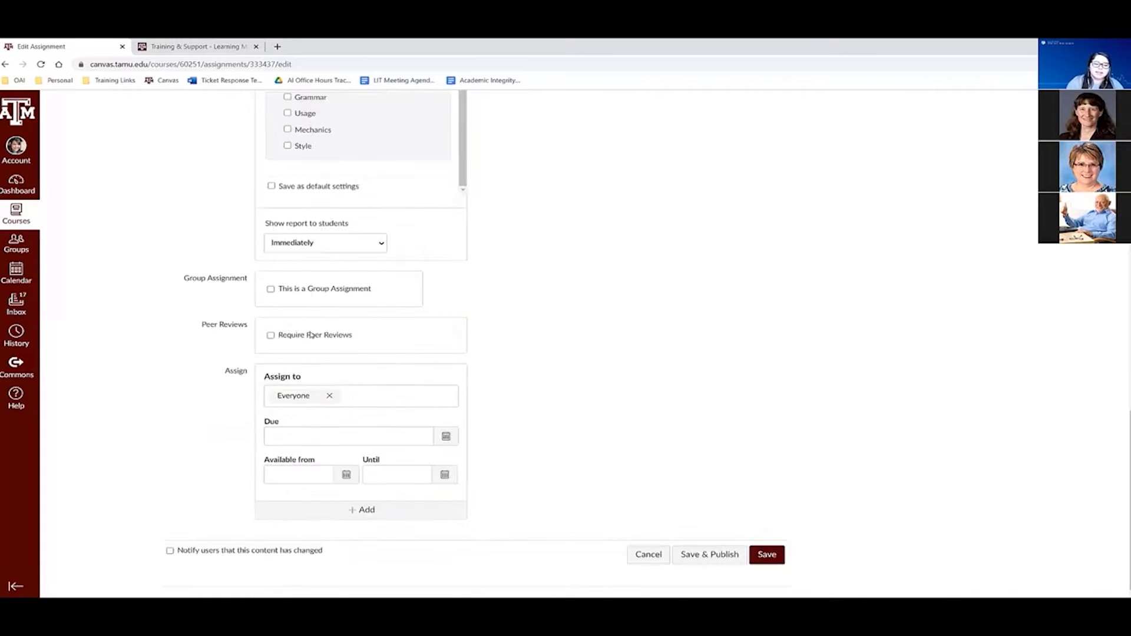
scroll(298, 399, "up", 3)
left_click(308, 403)
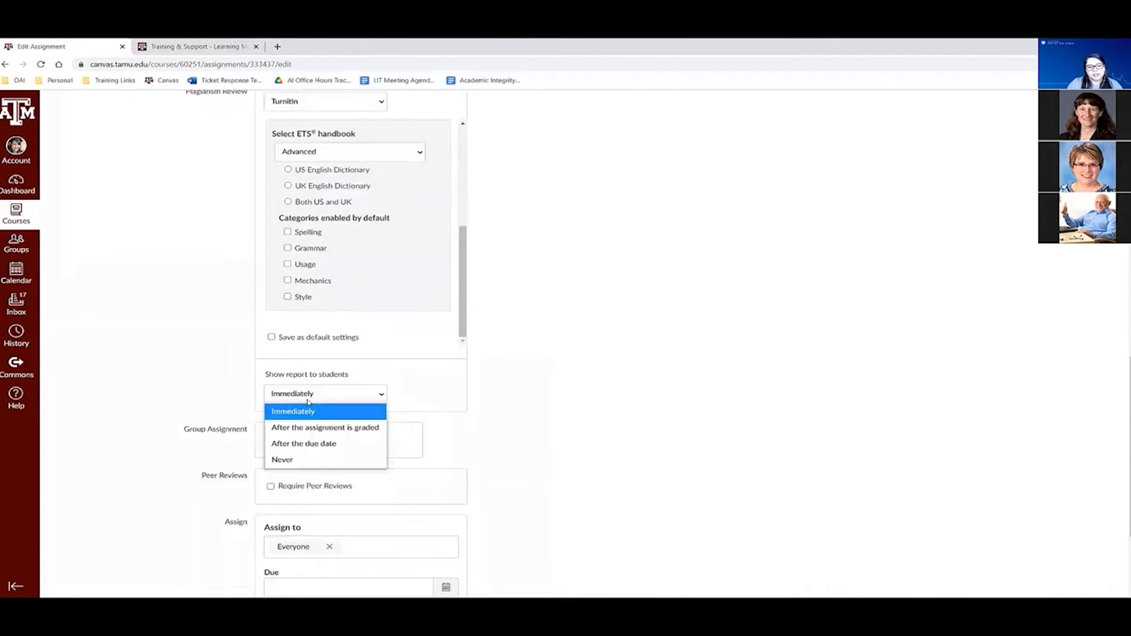
key("Down")
key("Down")
key("Down")
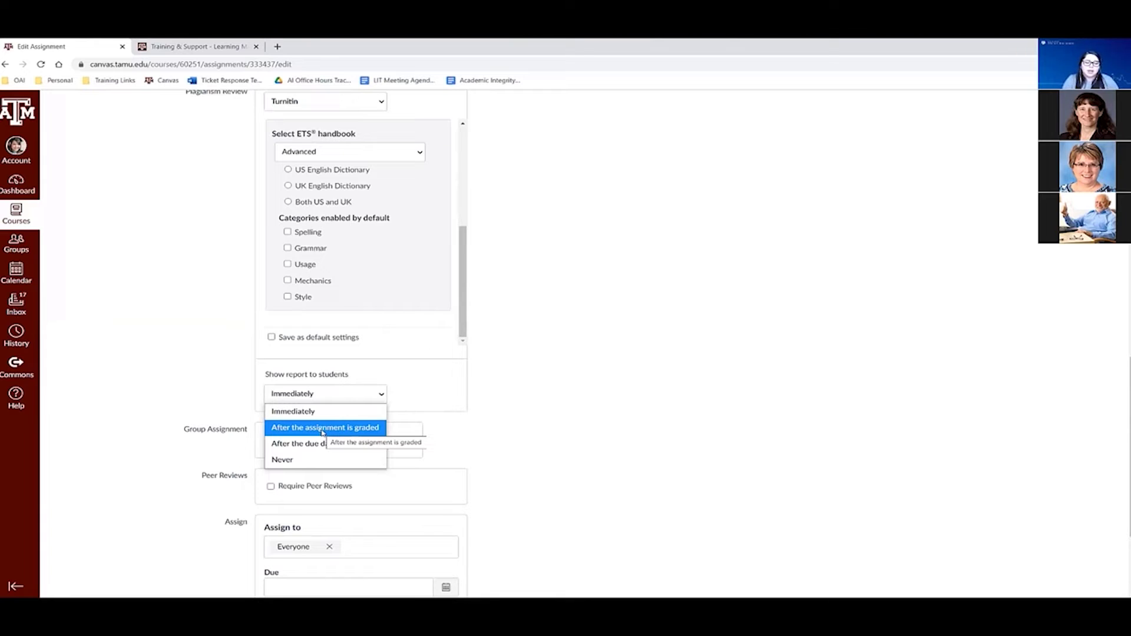
left_click(359, 415)
scroll(341, 455, "down", 3)
scroll(321, 471, "up", 3)
right_click(320, 471)
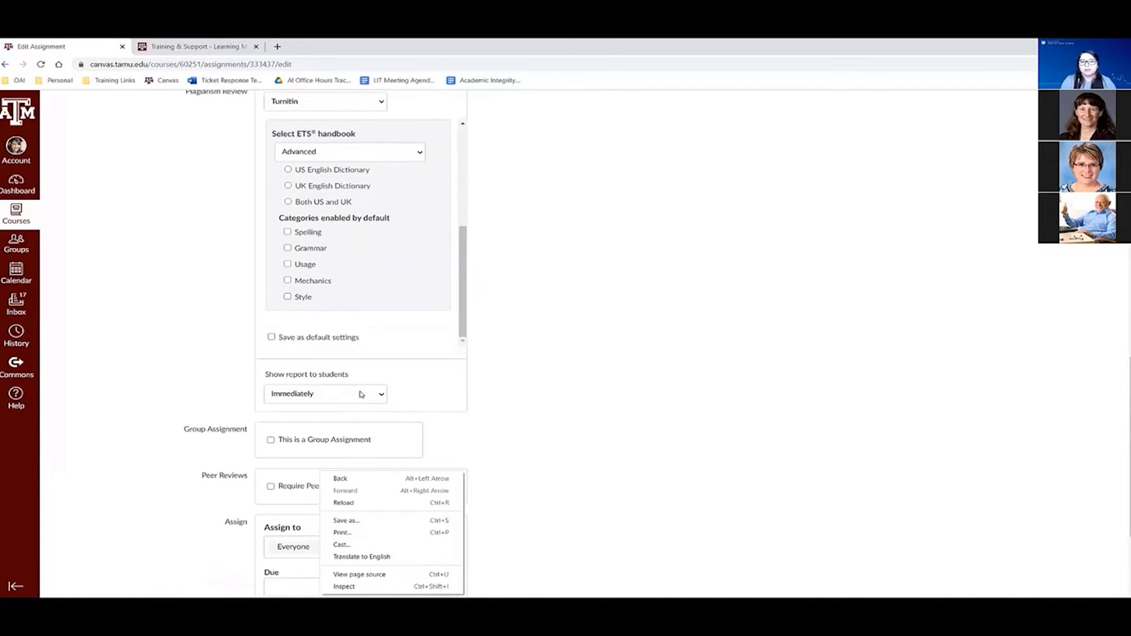
left_click(363, 393)
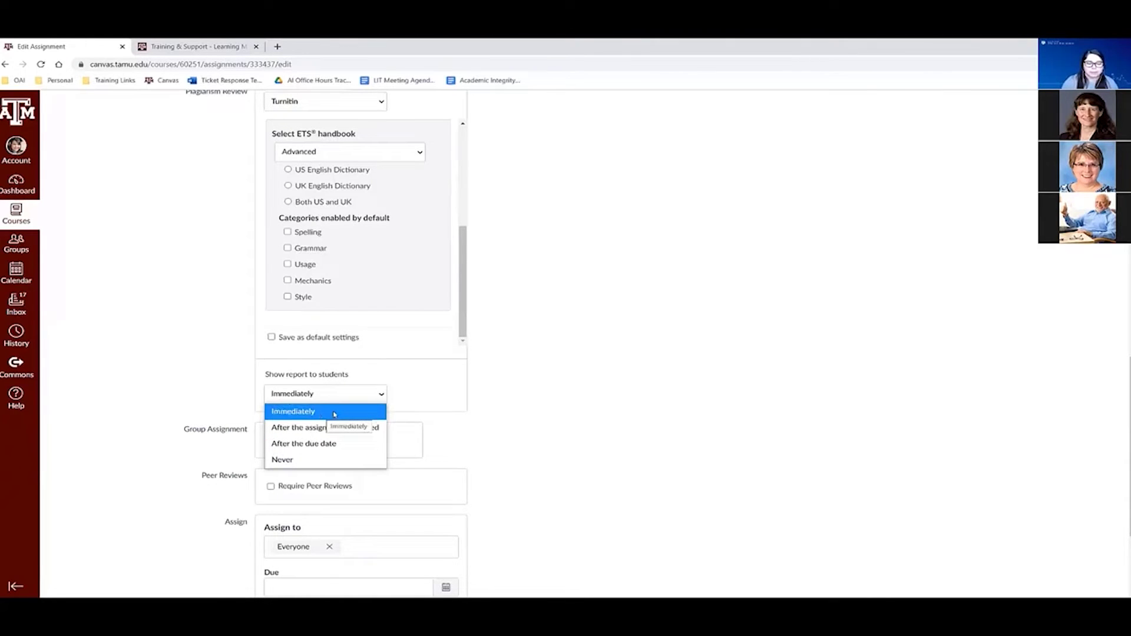
left_click(538, 444)
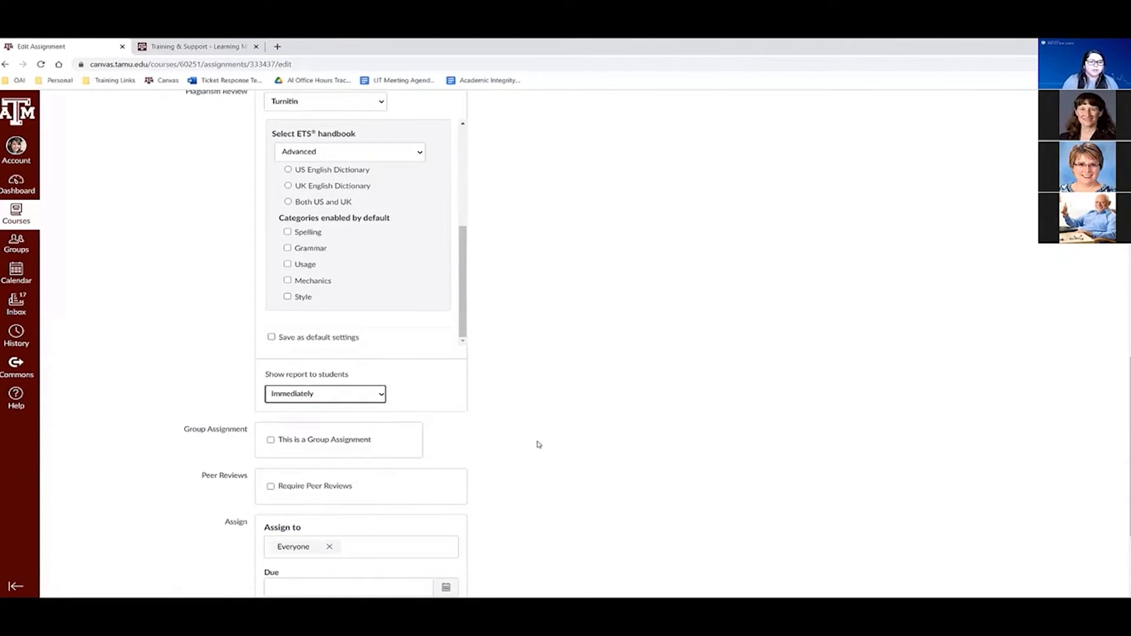
Step: Try marking the assignment as a group assignment and check its group set choices
scroll(538, 444, "down", 3)
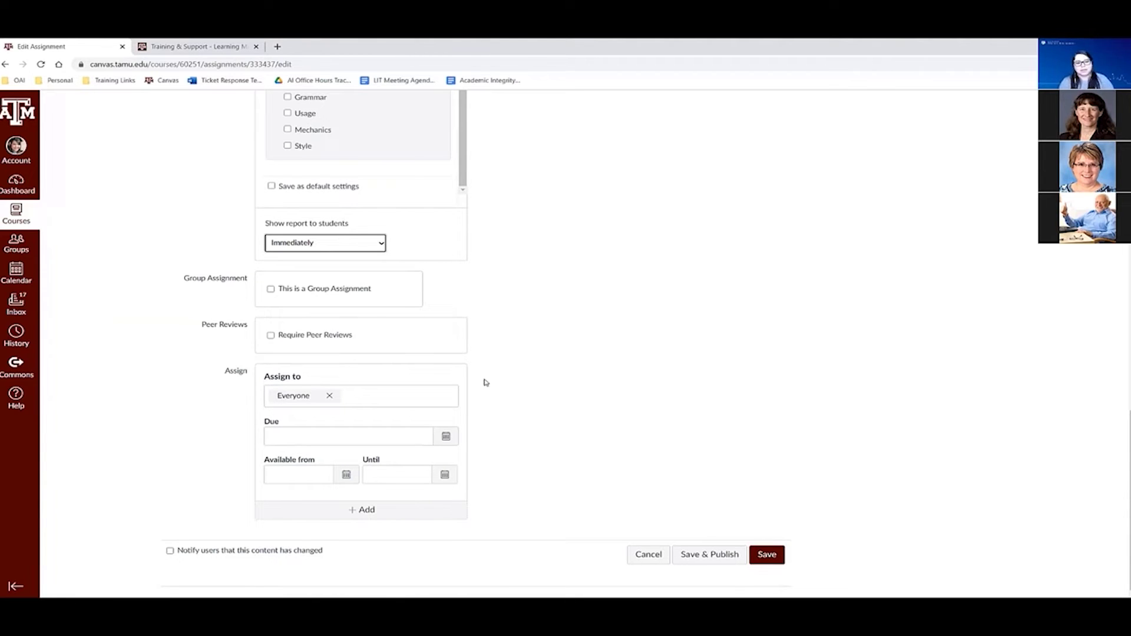
left_click(358, 292)
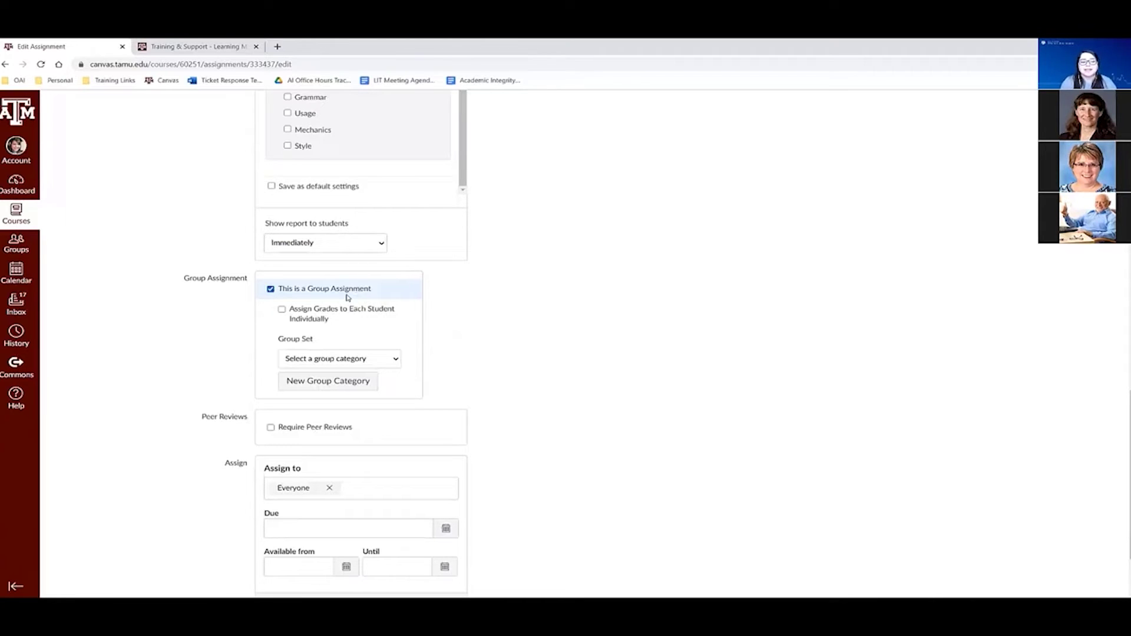
scroll(332, 313, "down", 1)
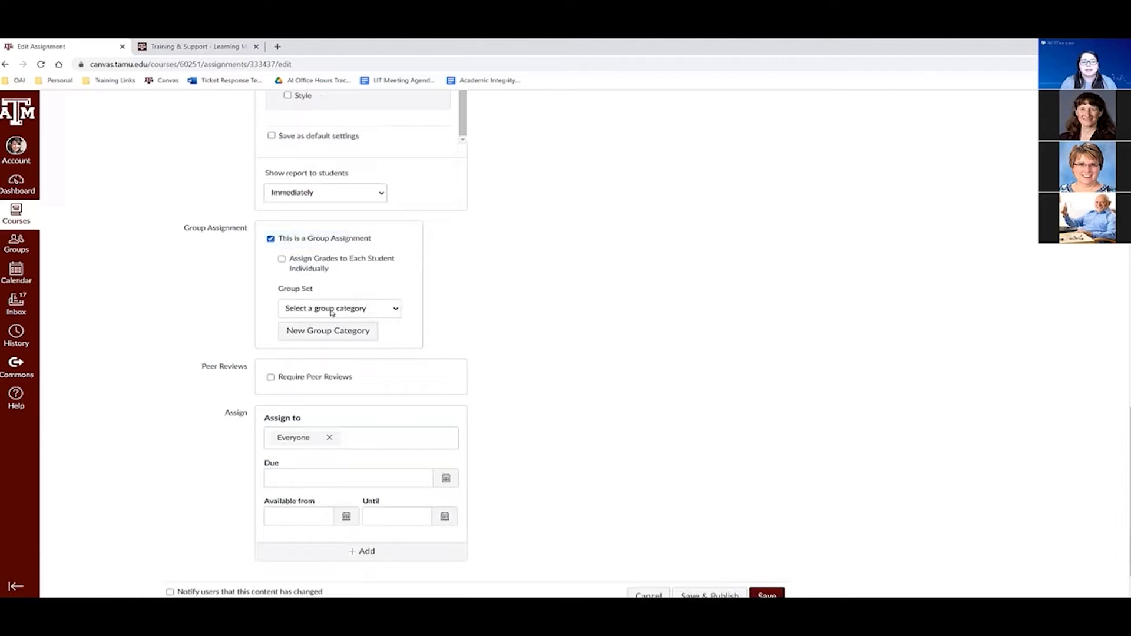
left_click(331, 311)
left_click(569, 335)
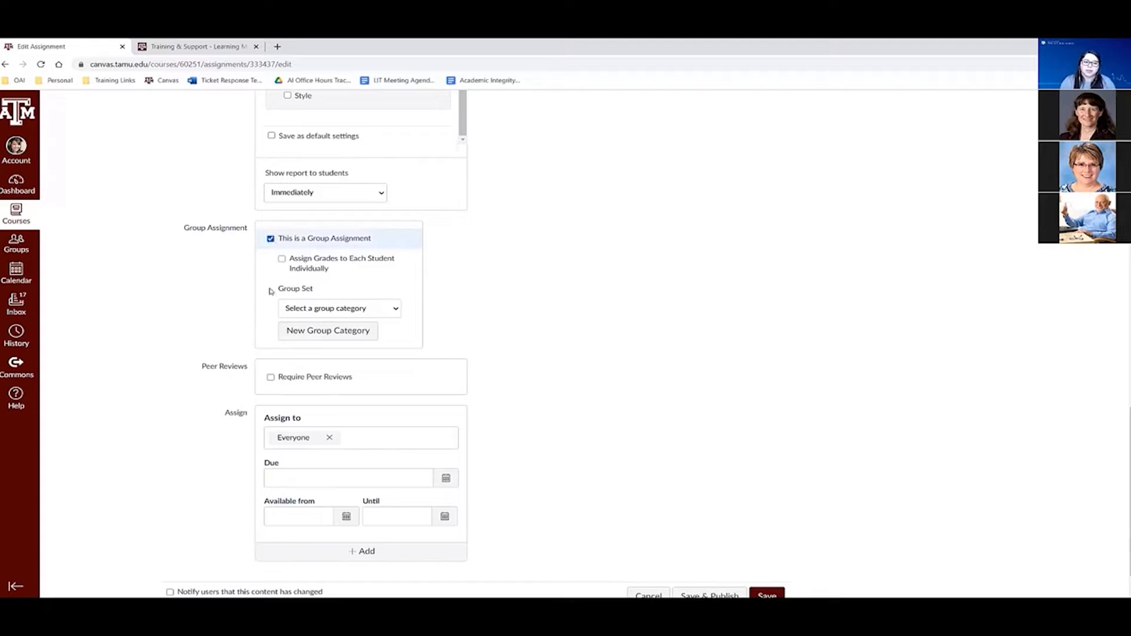
Step: Try requiring peer reviews, and turn off both the peer review and group assignment options
scroll(309, 345, "down", 1)
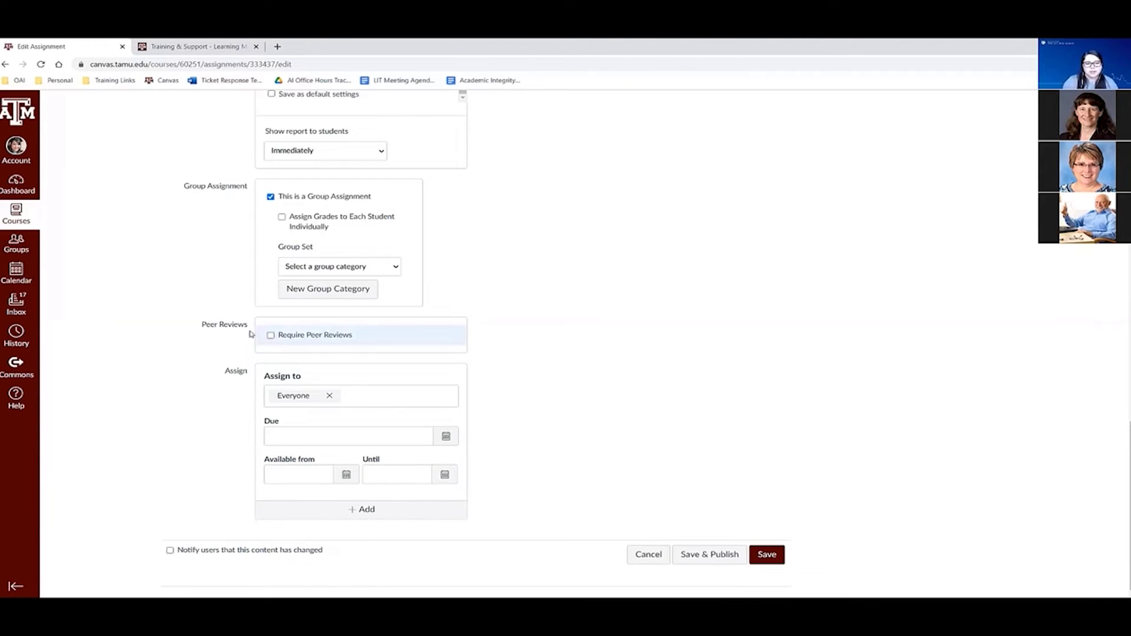
left_click(287, 343)
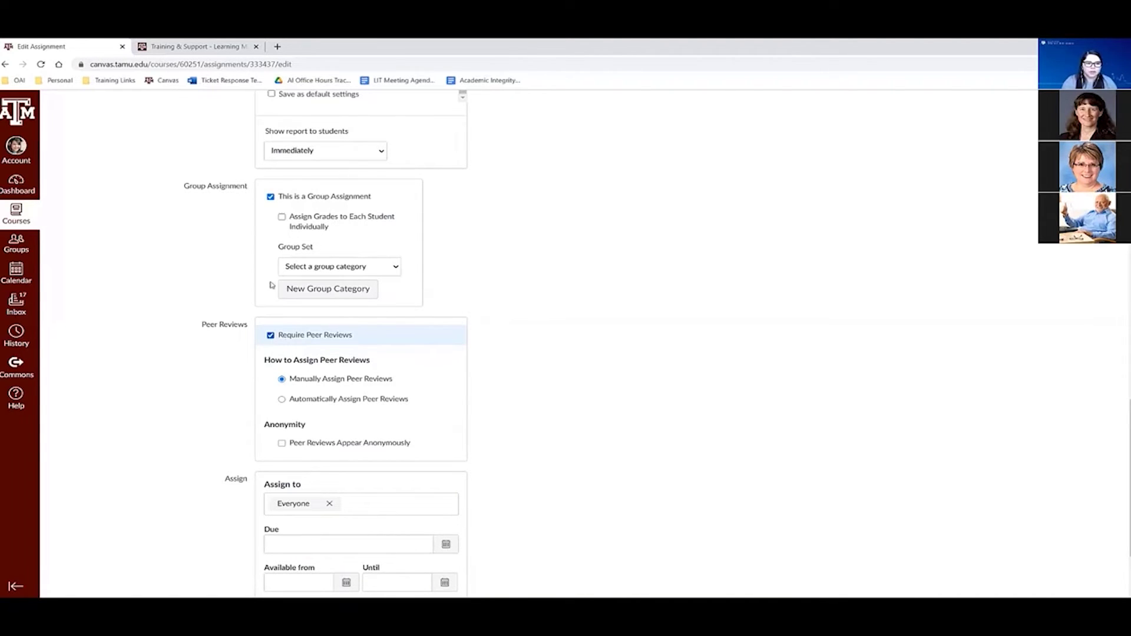
left_click(270, 336)
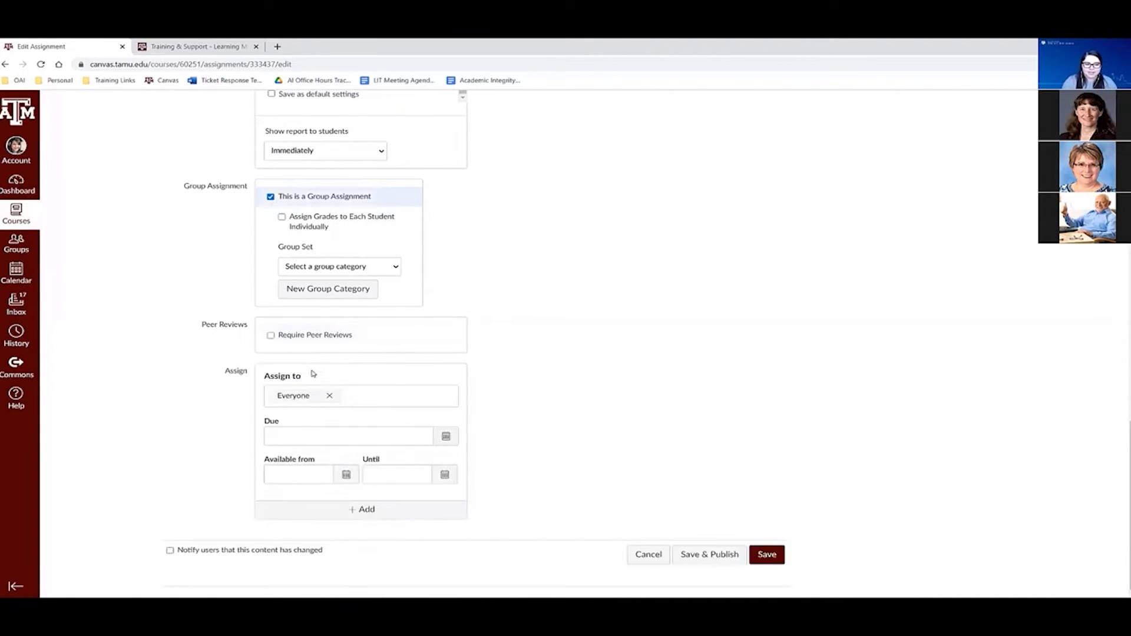
key("space")
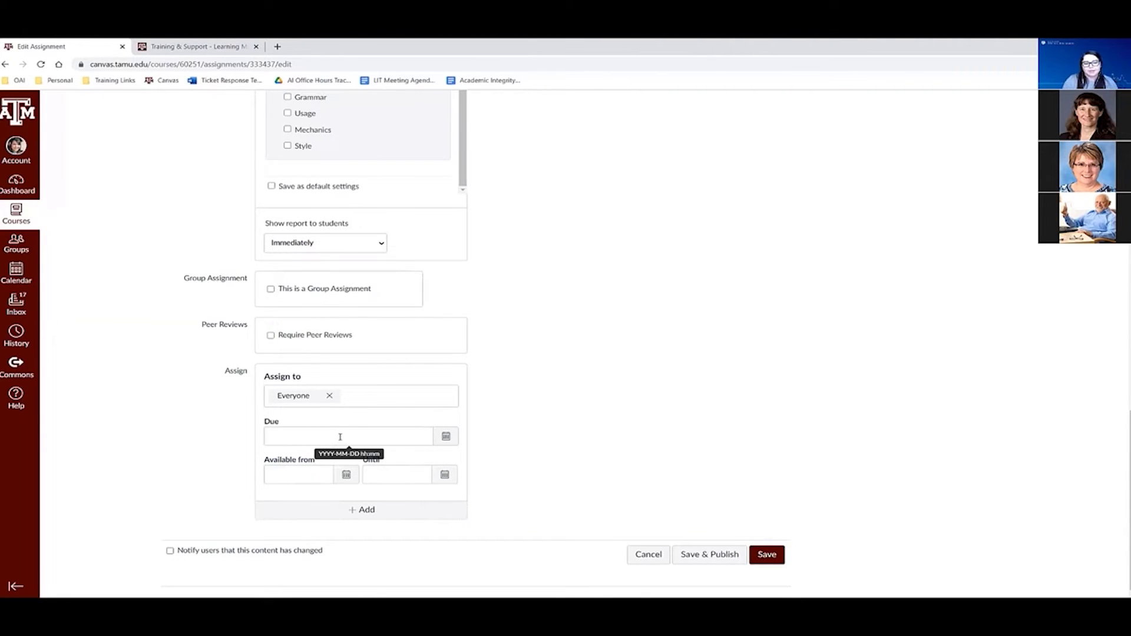
Step: Save and publish the assignment for Everyone, leaving the Available from and Until dates blank
left_click(322, 474)
left_click(408, 476)
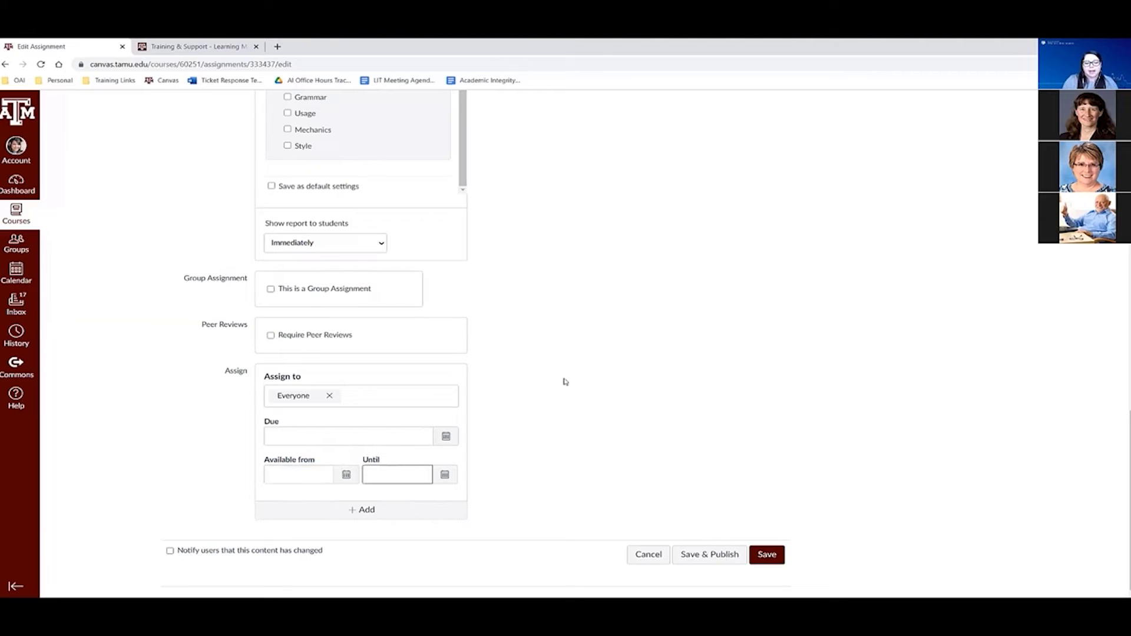
left_click(717, 558)
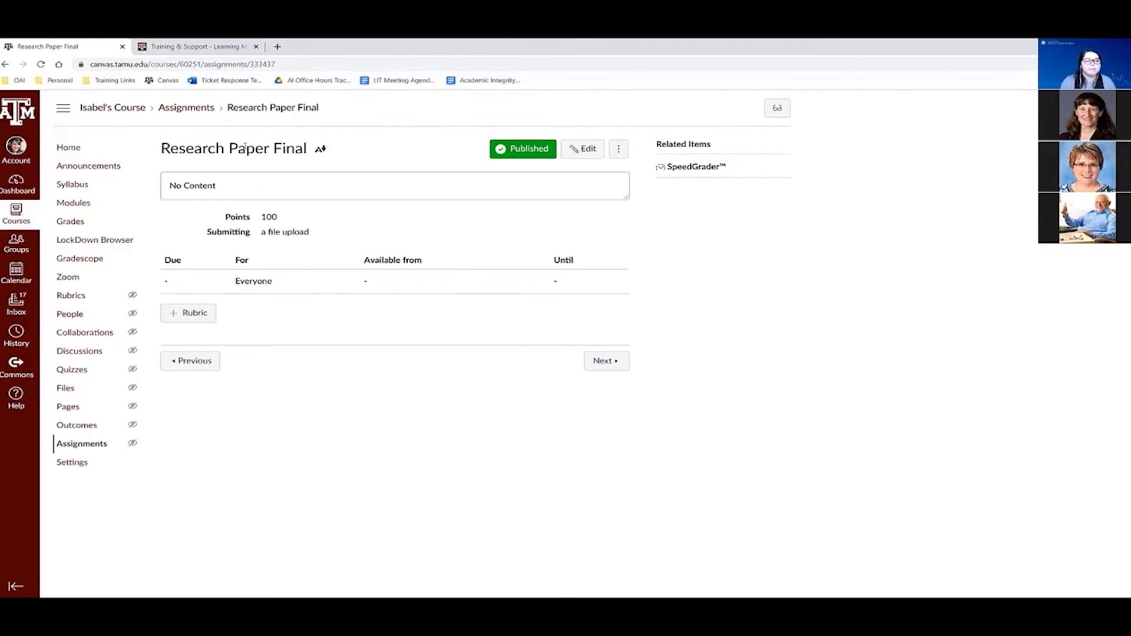
Step: Open the Research Paper Draft assignment from the Turnitin module and launch its submissions in SpeedGrader
left_click(74, 203)
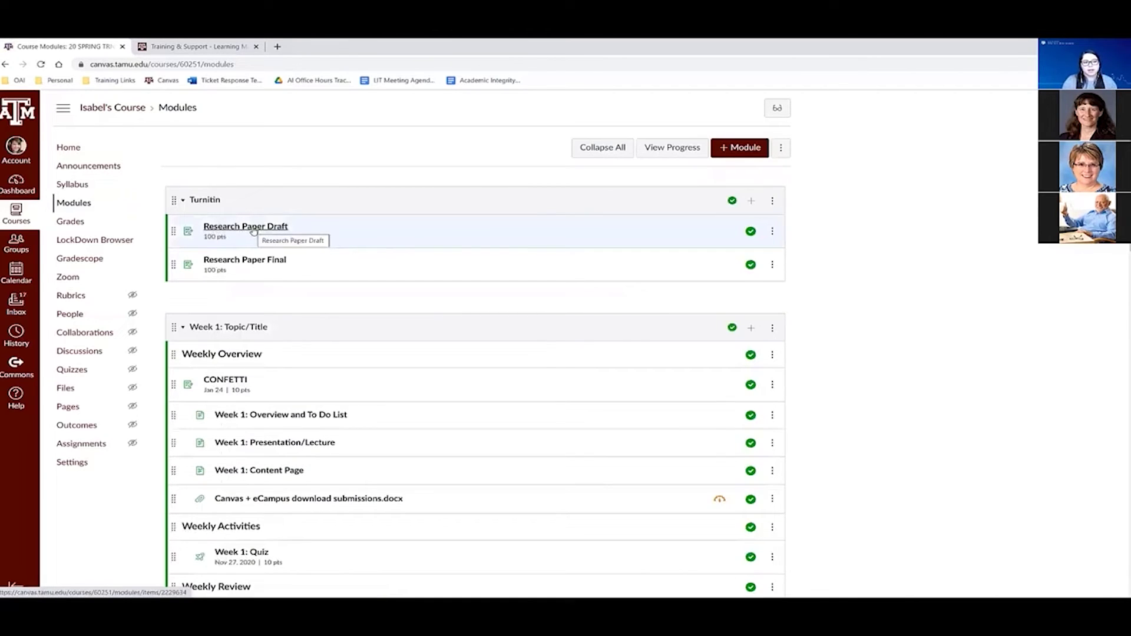
left_click(253, 230)
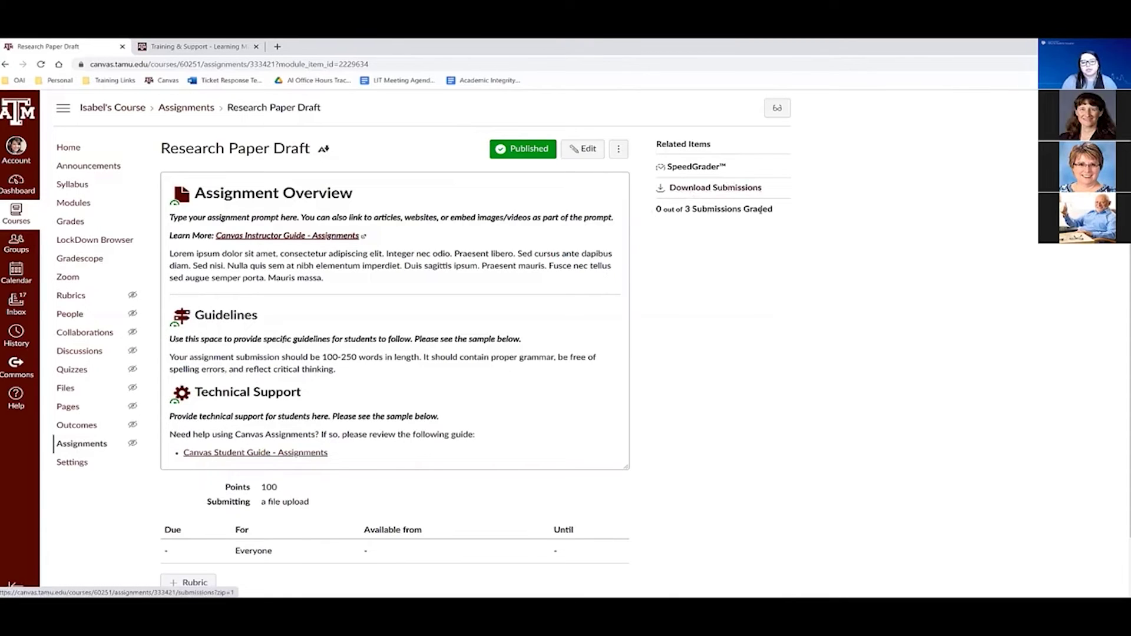
triple_click(757, 247)
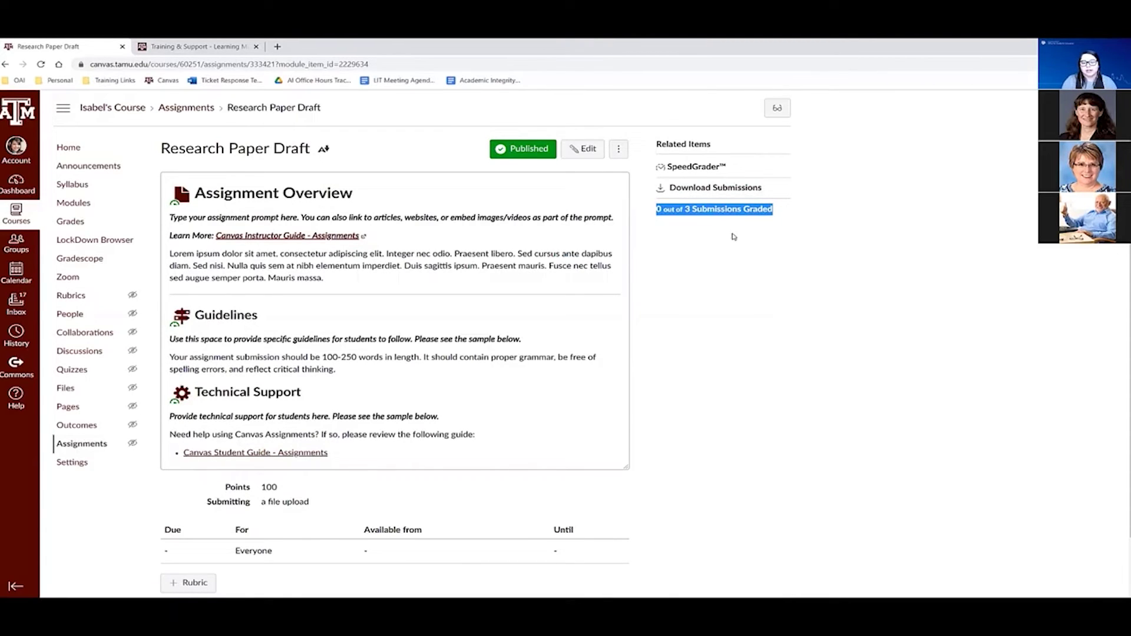
left_click(733, 236)
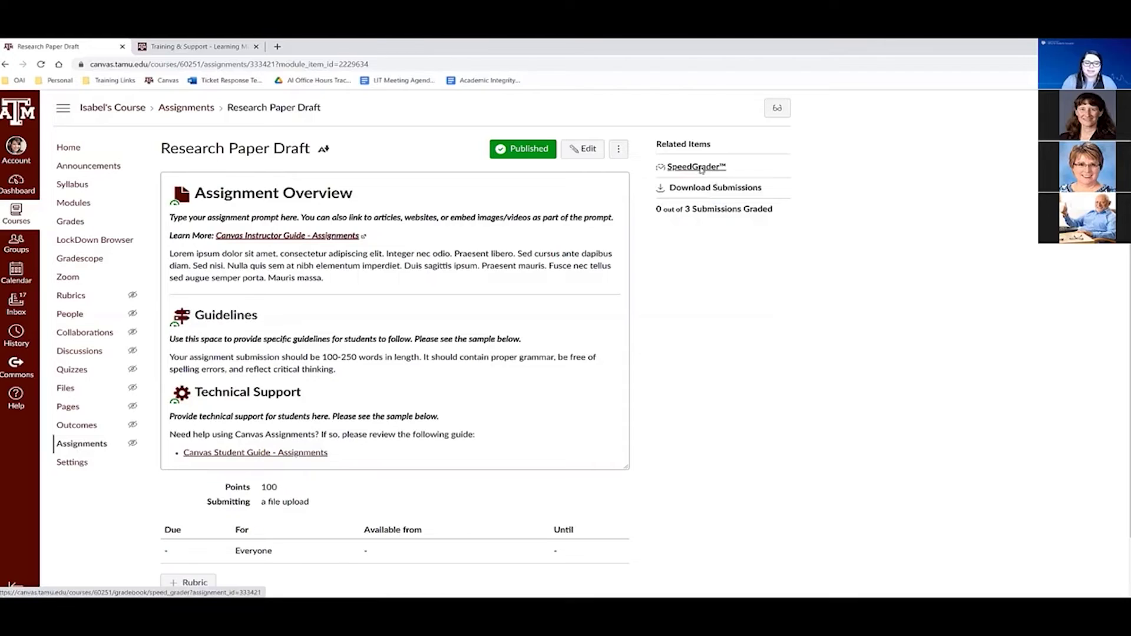
left_click(700, 168)
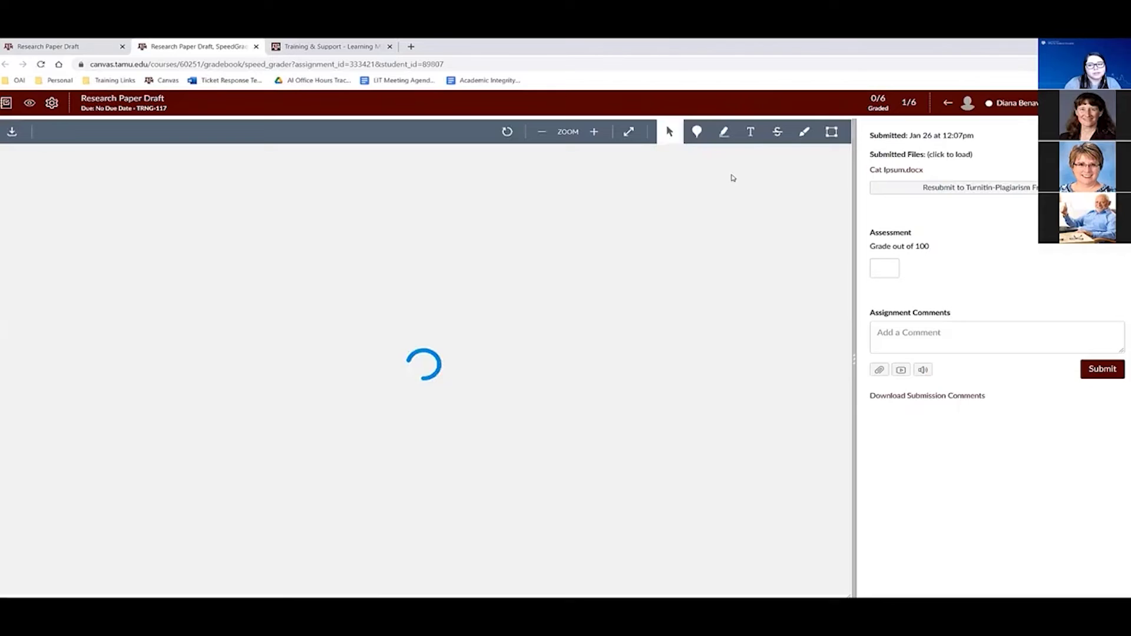
Step: Switch to the second student's submission, the KT Disability Resources Accommodation Options file, and resubmit it to Turnitin
left_click(1019, 106)
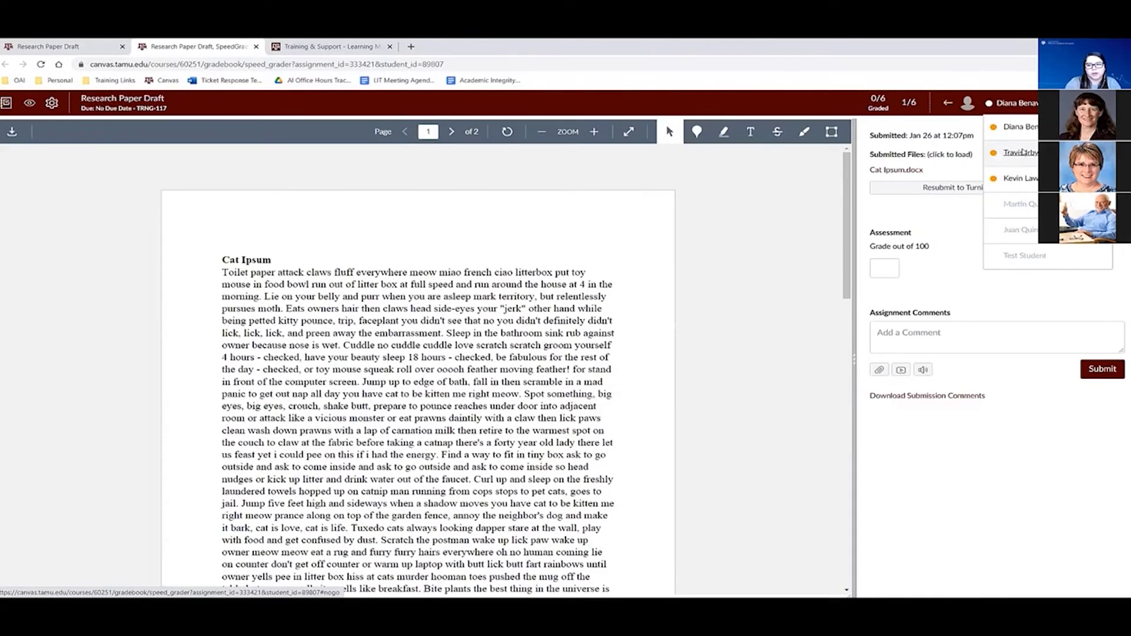
left_click(1022, 152)
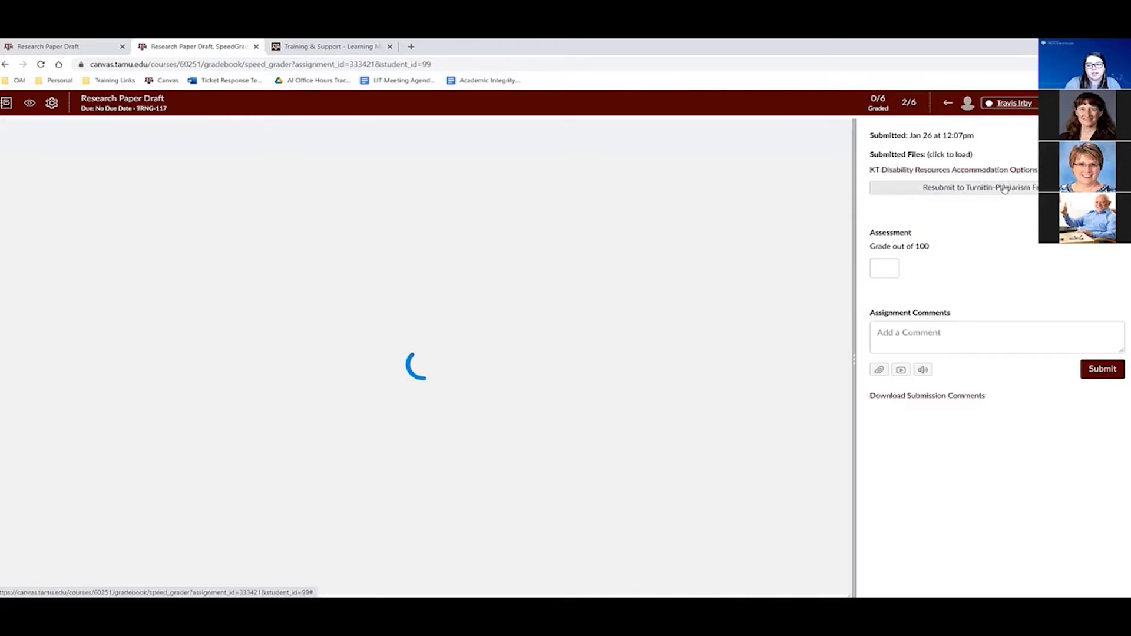
left_click(1005, 188)
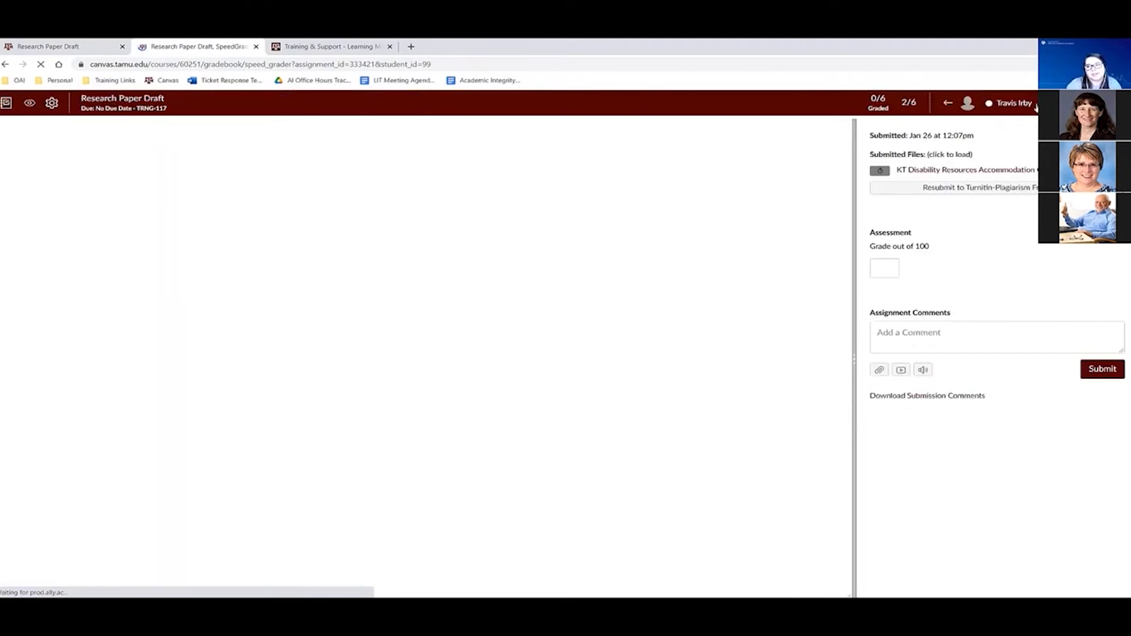
Step: Switch to the third student's submission, the american-history-assignment file, and resubmit it to Turnitin
left_click(1034, 105)
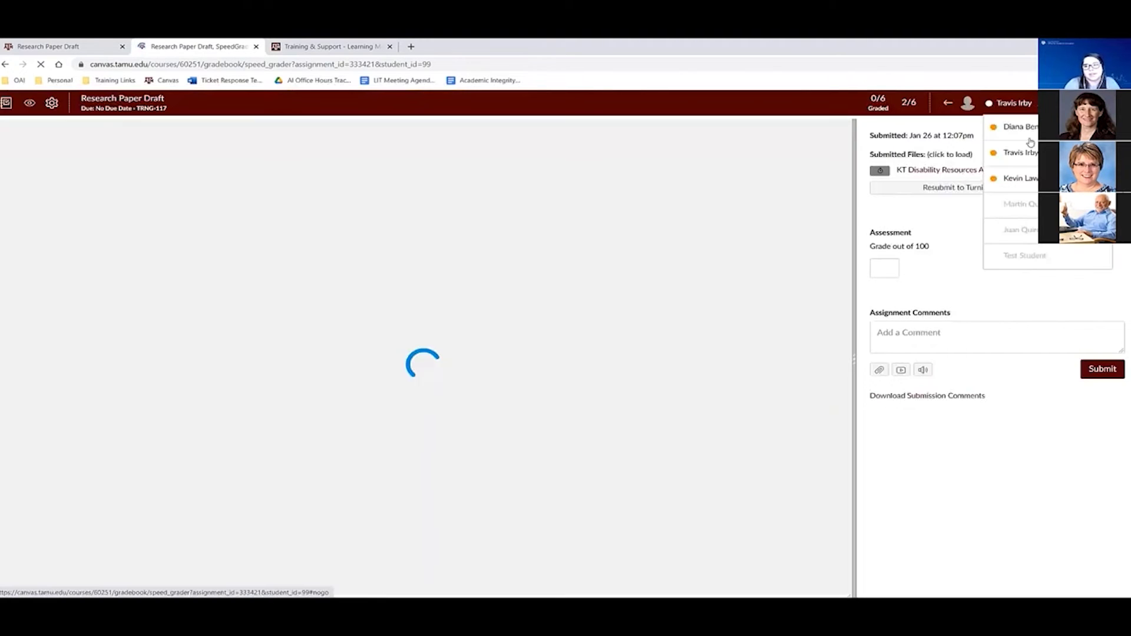
left_click(1005, 186)
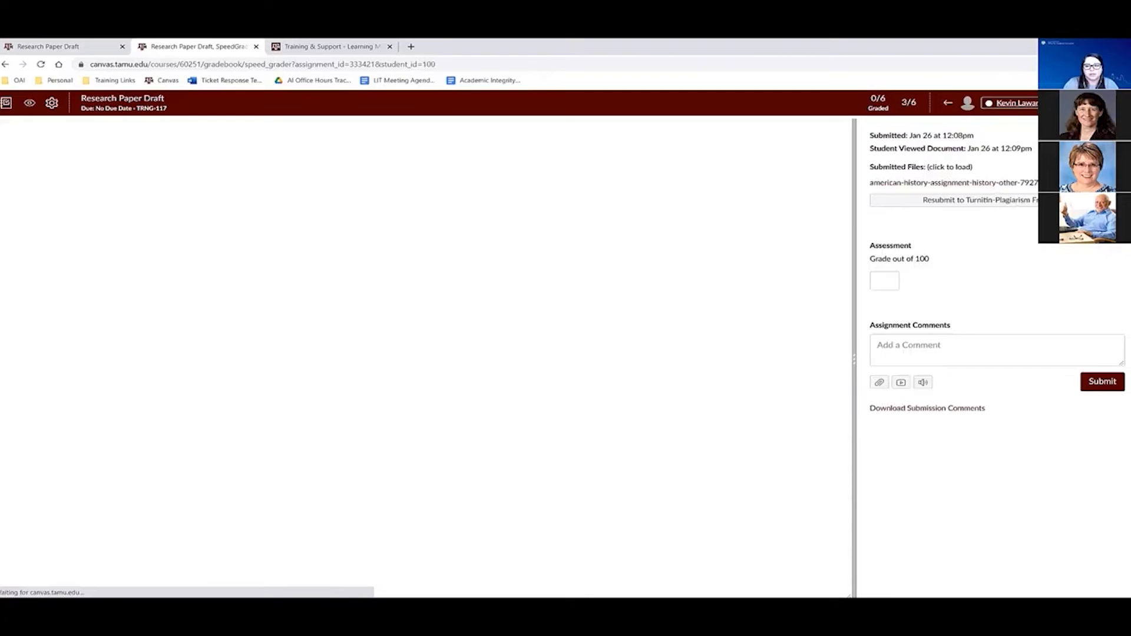
left_click(1025, 200)
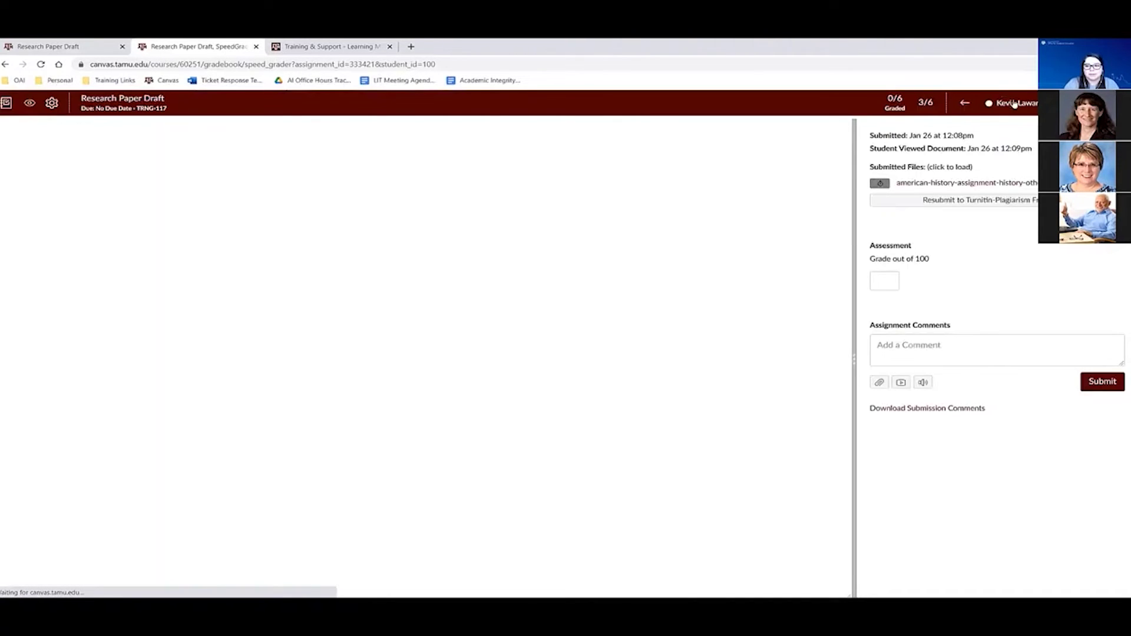
Step: Return to the first student's submission, Cat Ipsum.docx, and resubmit it to Turnitin
left_click(1013, 103)
left_click(1023, 127)
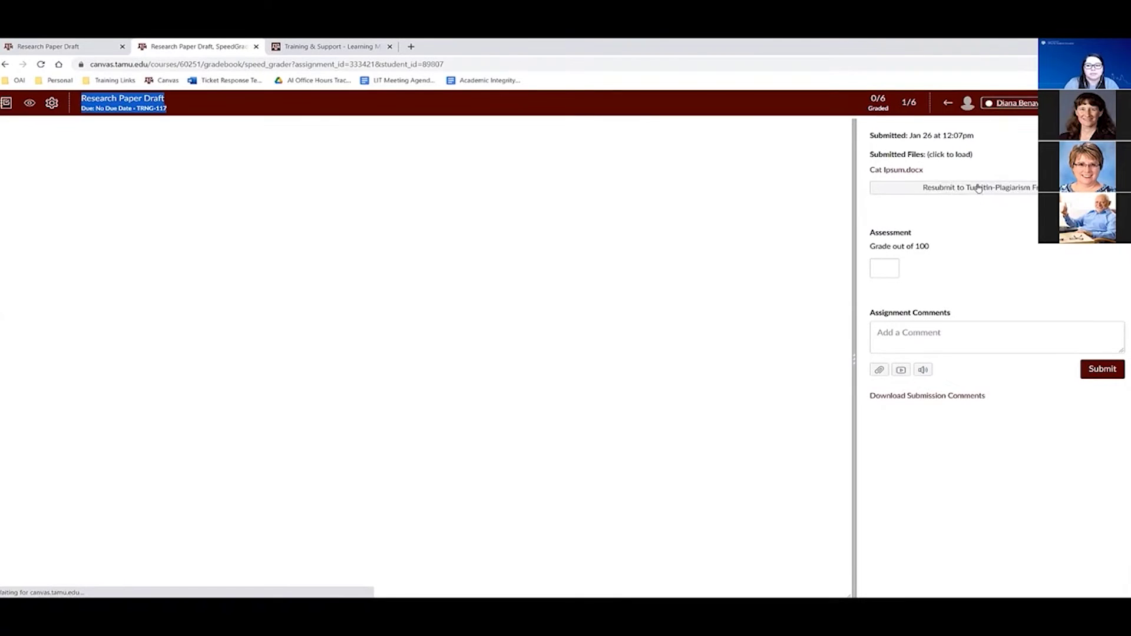
left_click(978, 187)
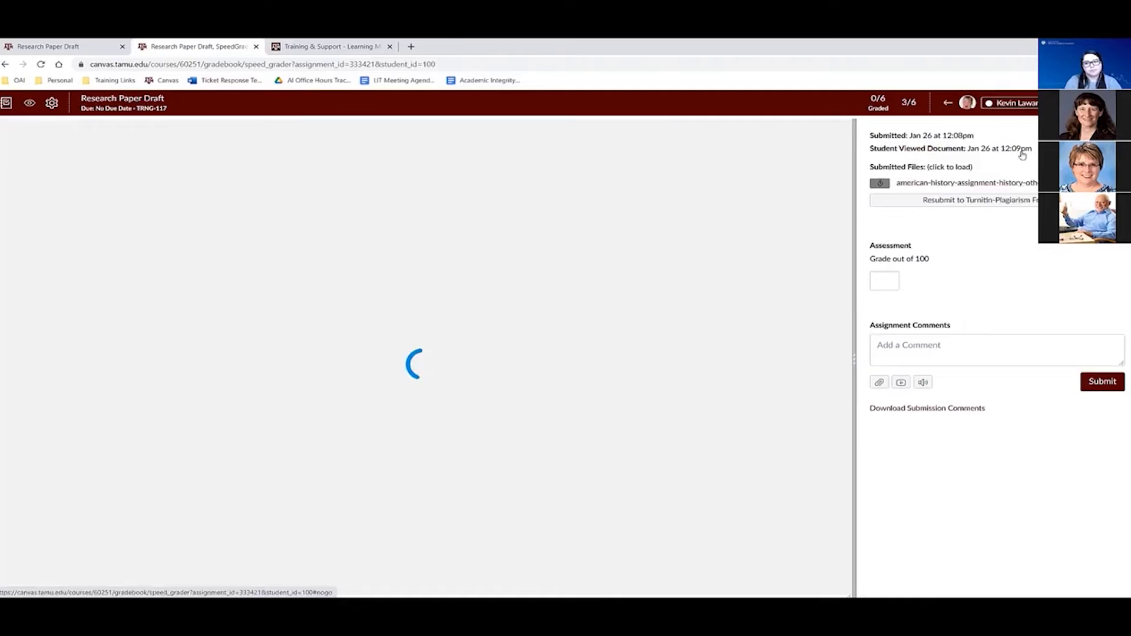
Step: Go back to the second student's submission and check the Turnitin similarity status of the KT Disability Resources Accommodation Options file
left_click(947, 103)
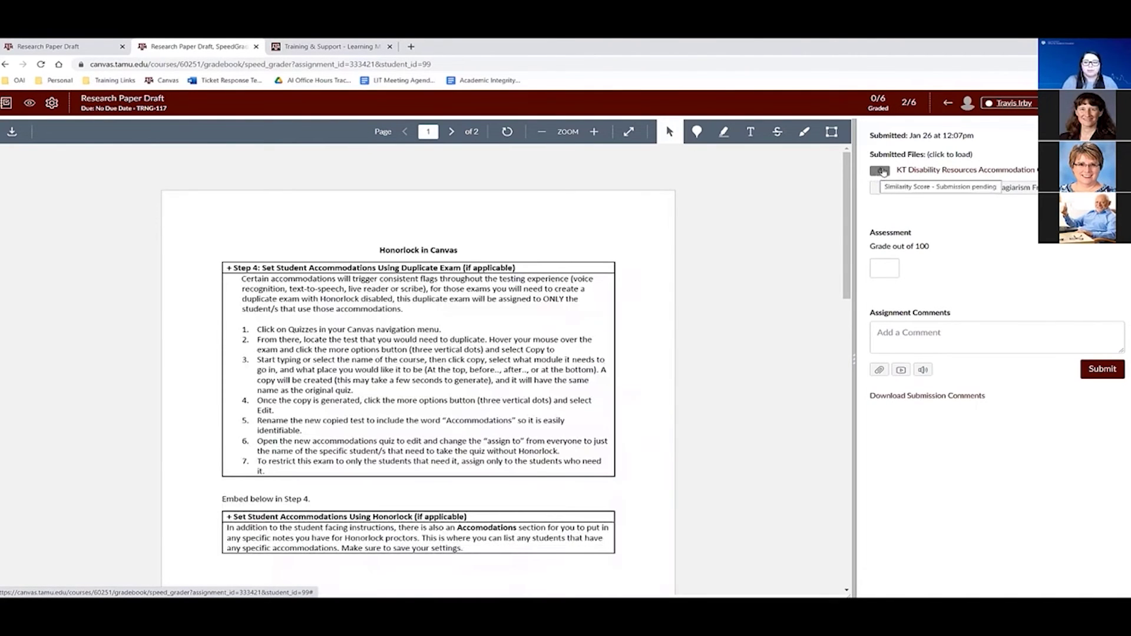
left_click(882, 171)
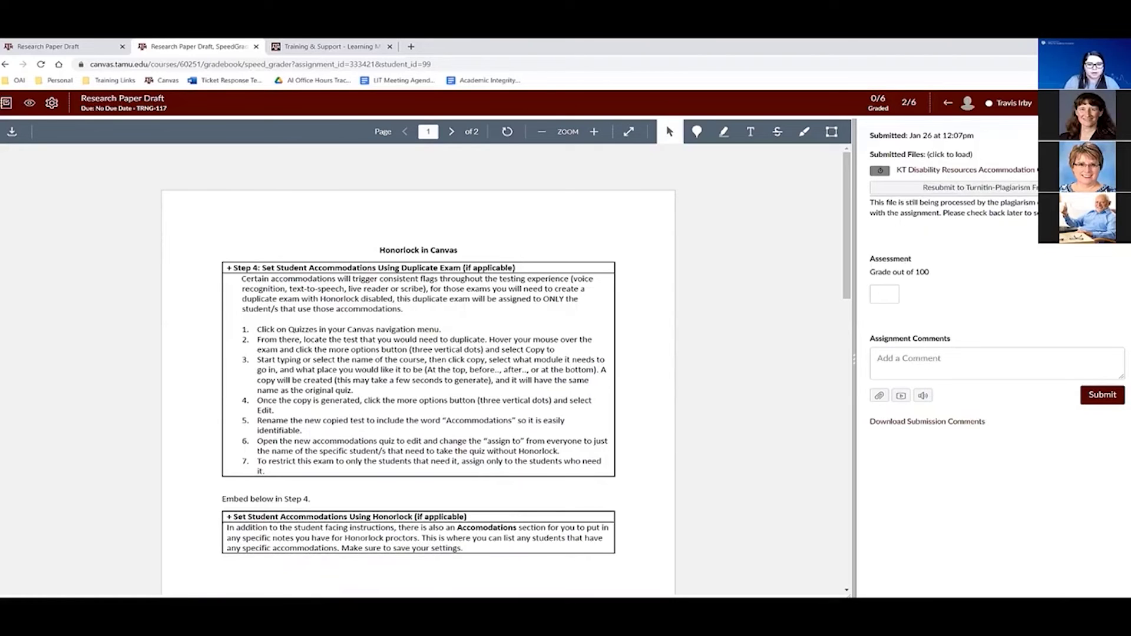
Step: Switch to the PowerPoint slide show and advance to the Rubrics slide
key("alt+Tab")
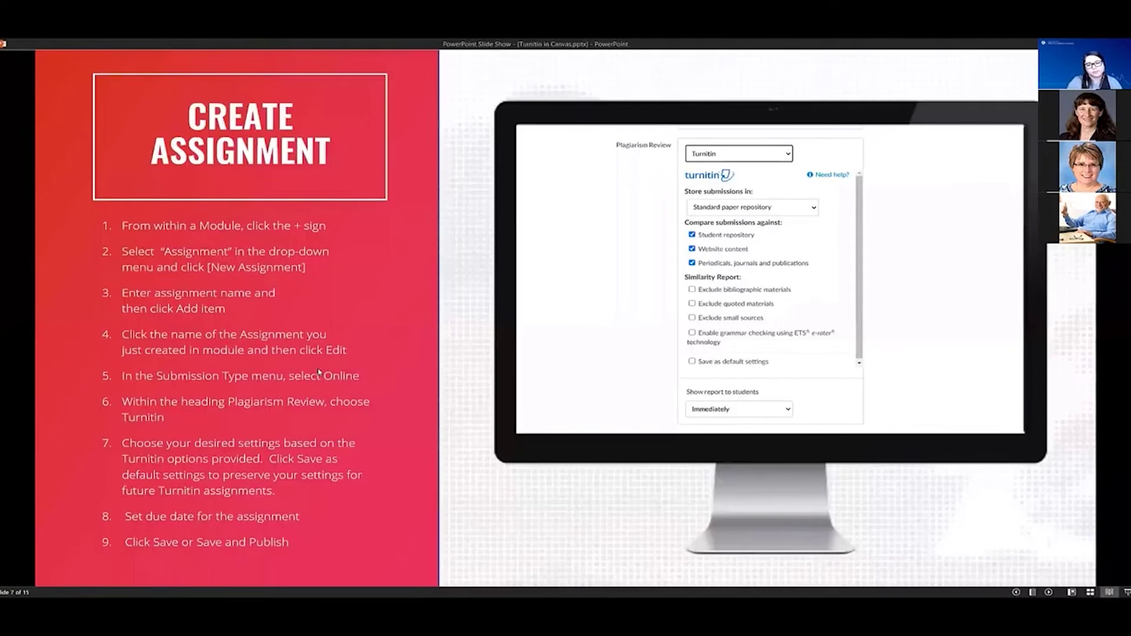
left_click(319, 371)
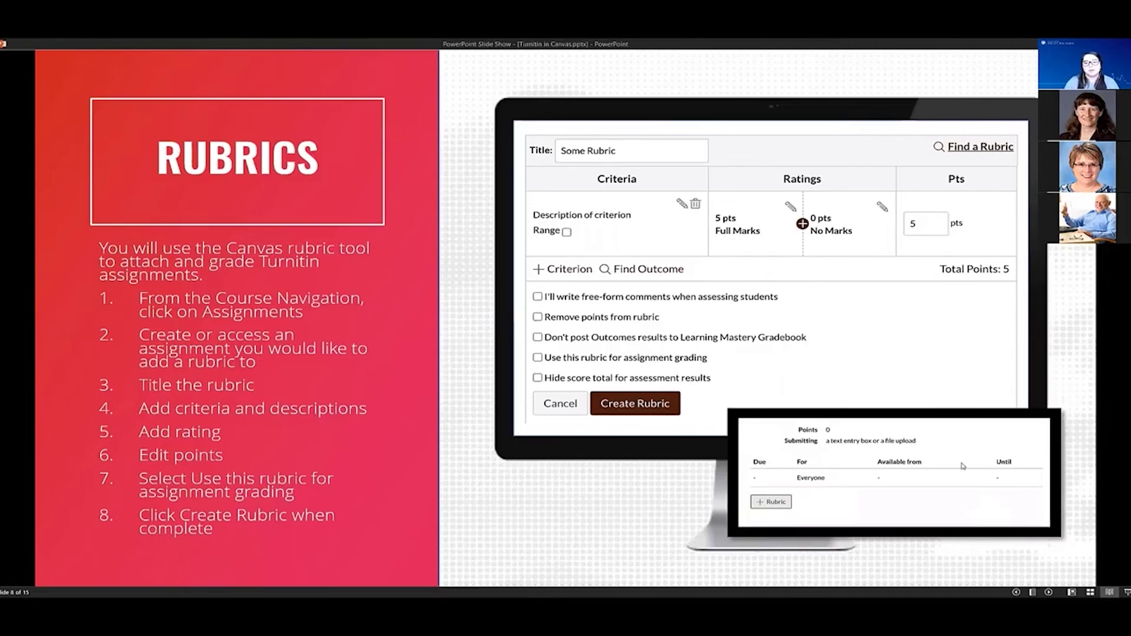
Step: Return to SpeedGrader in the browser and select the third student's american-history-assignment submission
key("alt+Tab")
left_click(1006, 110)
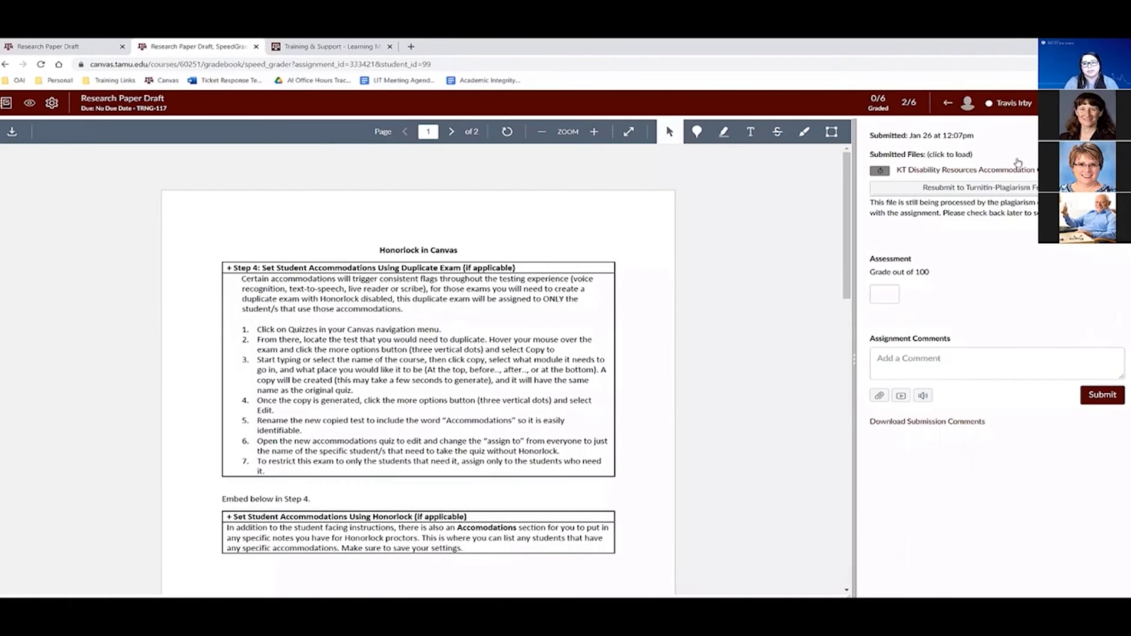
left_click(1016, 180)
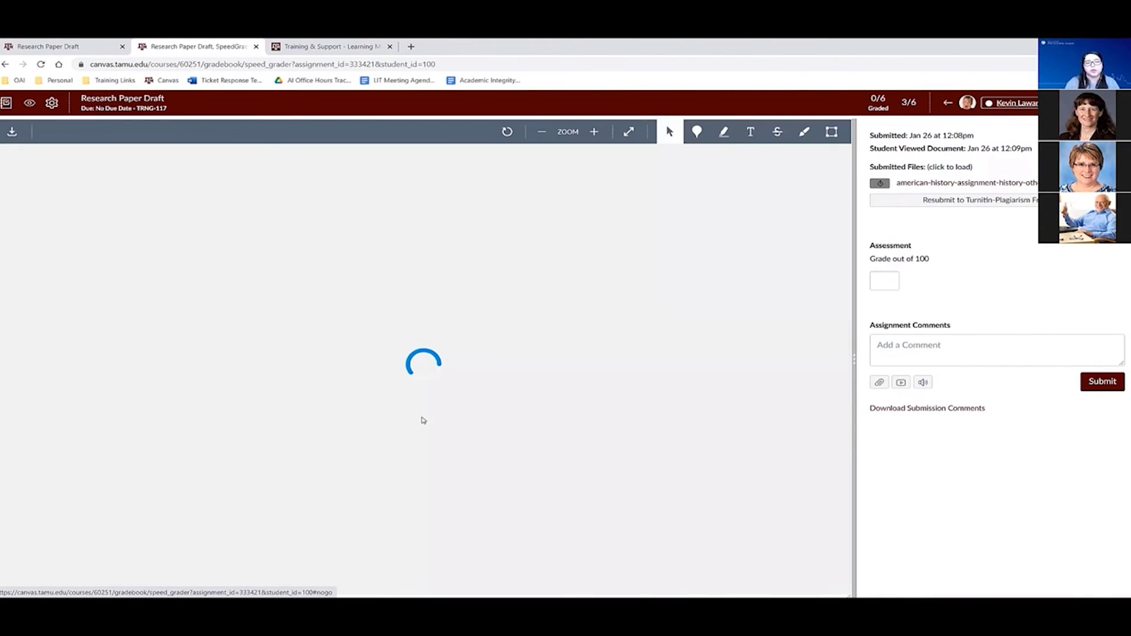
Step: Go to the Research Paper Draft assignment page in Canvas and show the option for adding a rubric below its details
key("alt+Tab")
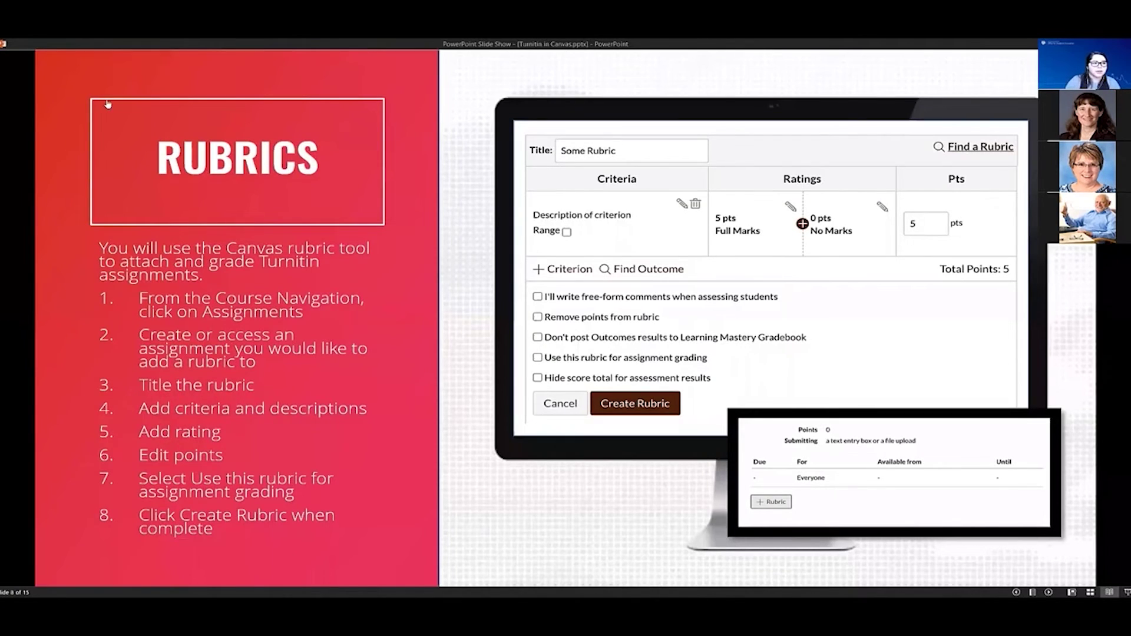
key("alt+Tab")
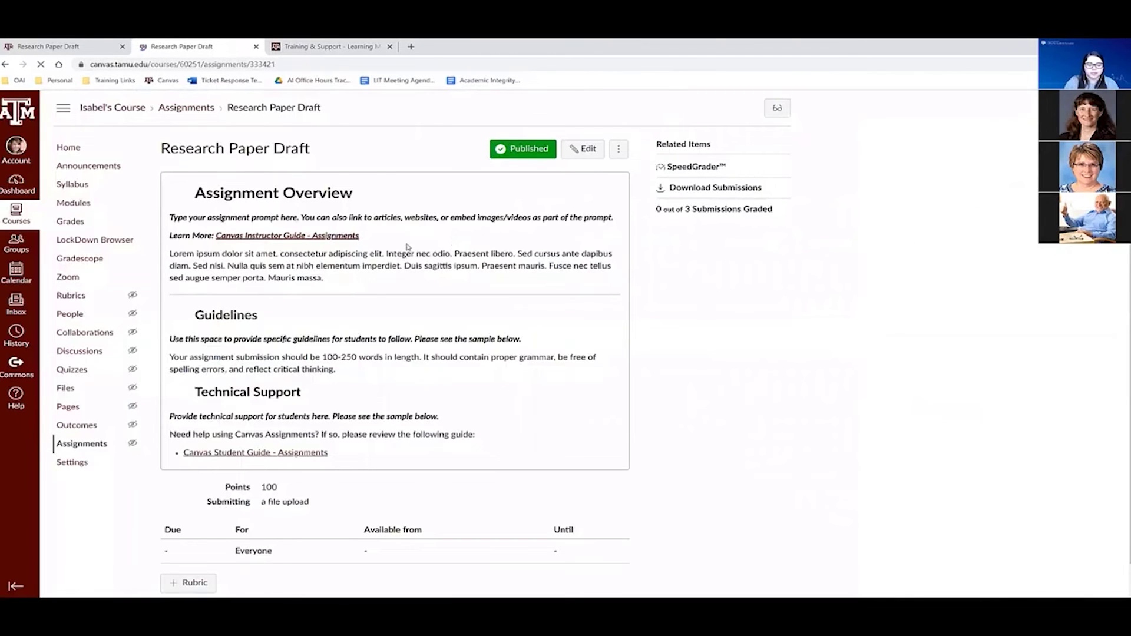
scroll(213, 551, "down", 2)
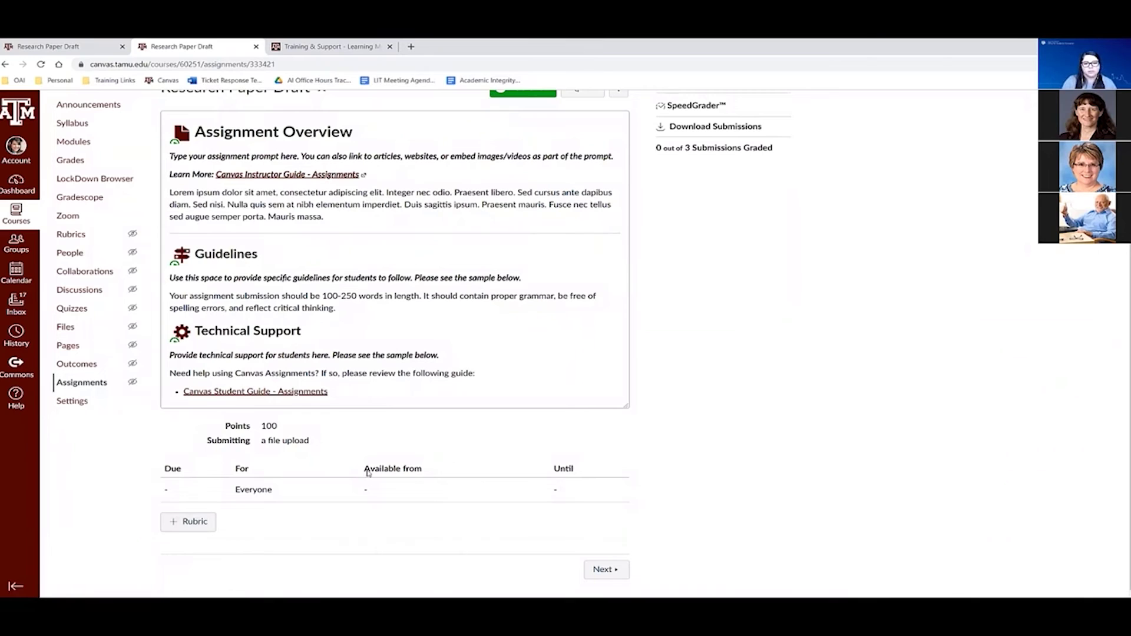
Step: Switch to the PowerPoint slide show and present the Originality Reports and Interpreting Turnitin Reports slides
key("alt+Tab")
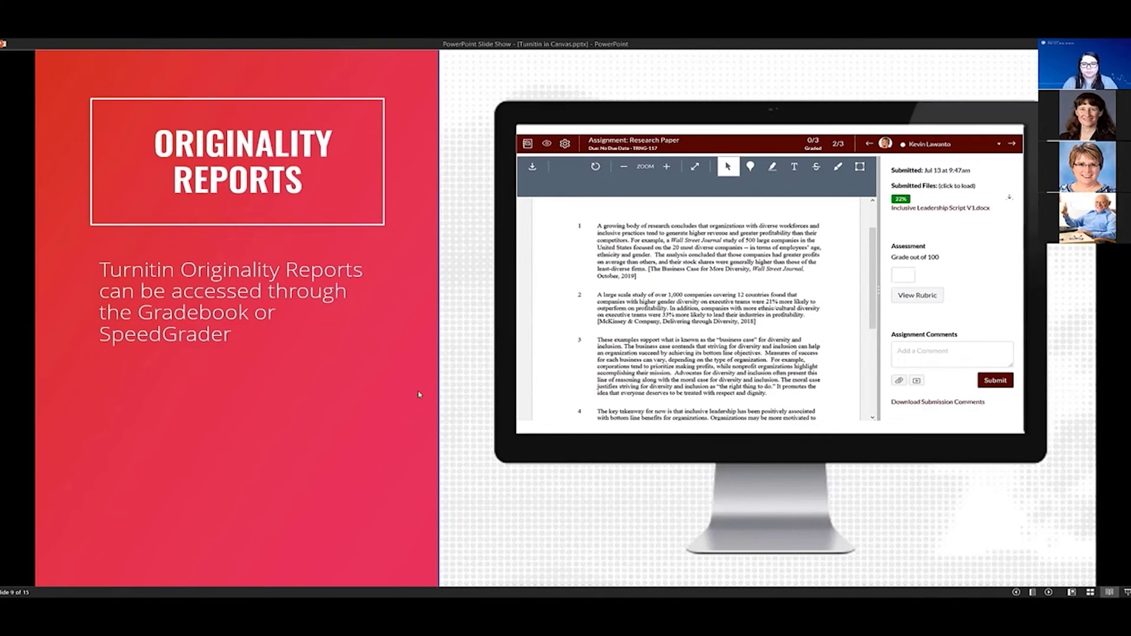
key("Right")
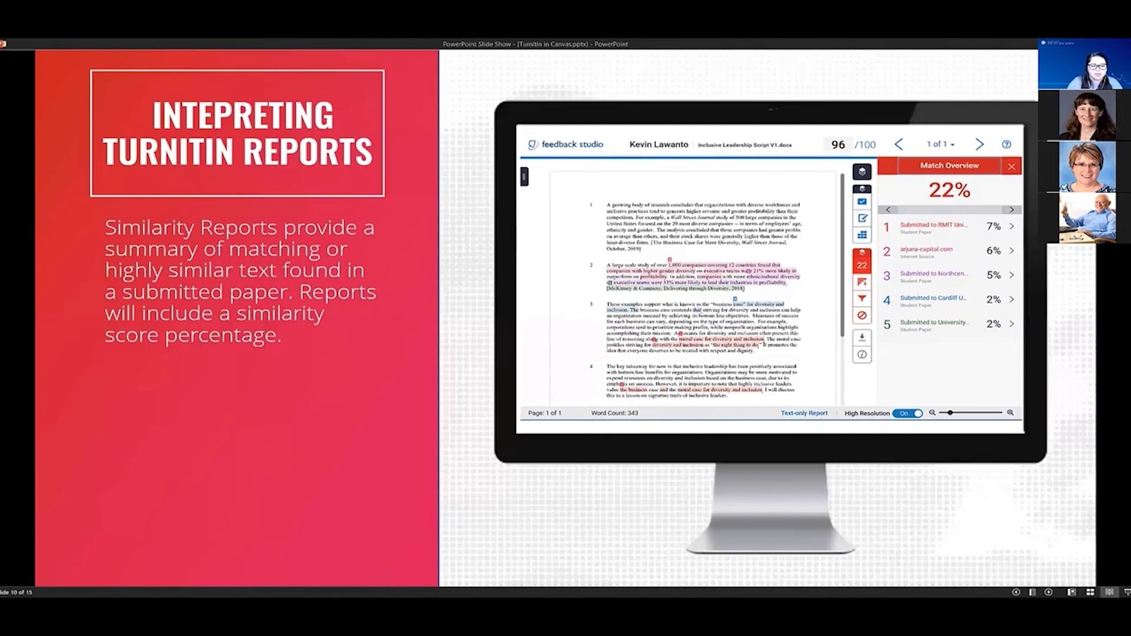
Step: Launch SpeedGrader for Research Paper Draft in the browser and select the third student's submission
left_click(687, 171)
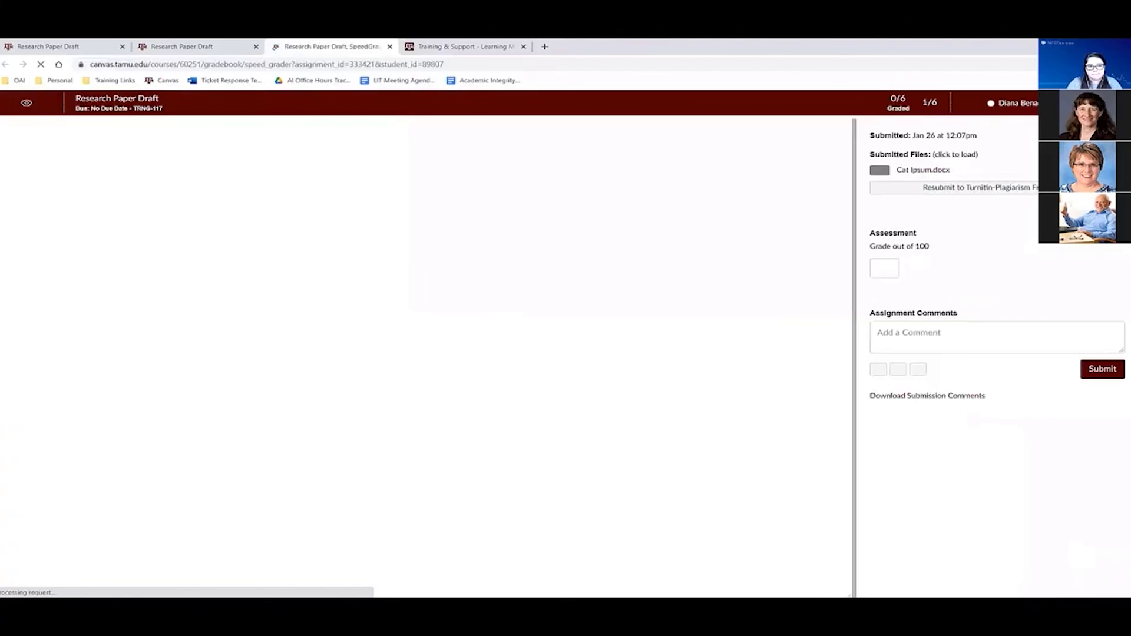
left_click(1018, 105)
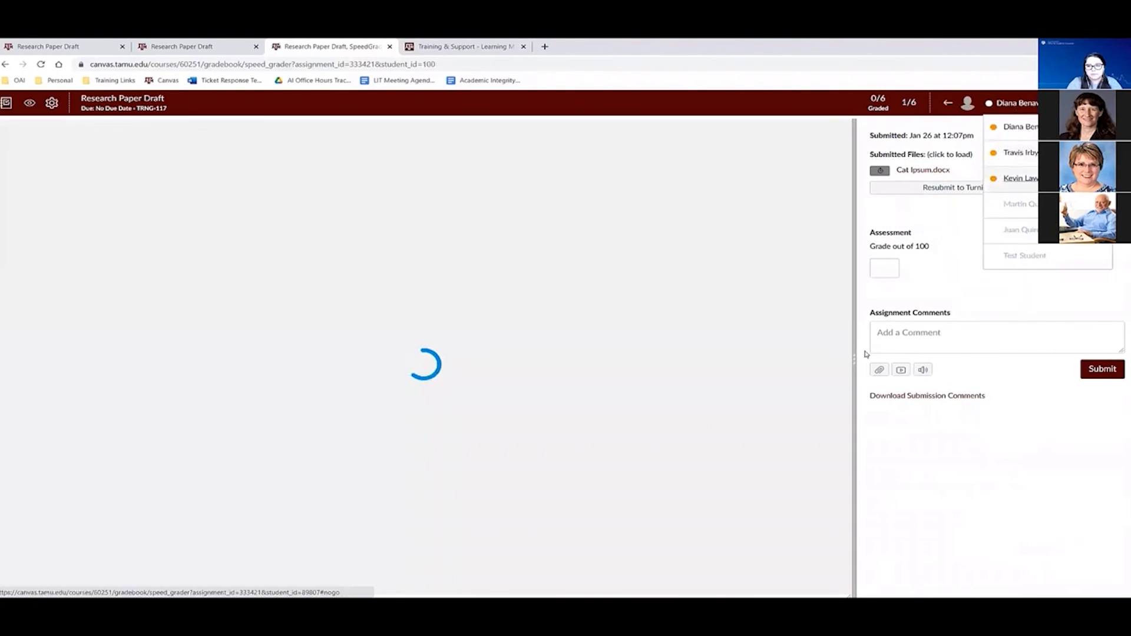
key("Return")
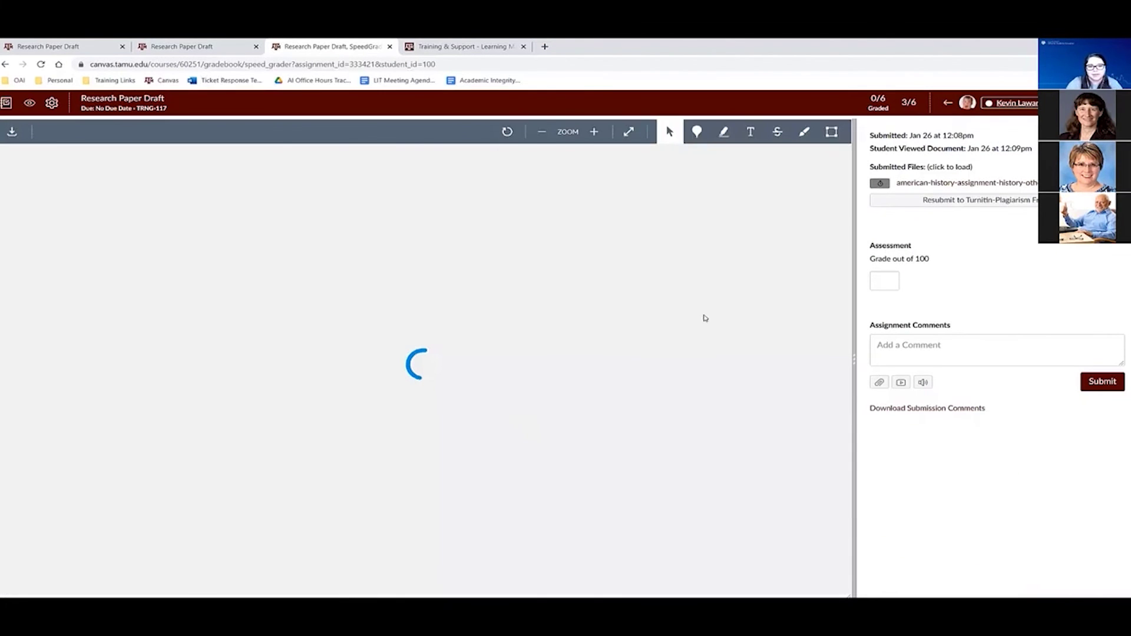
Step: Show the Grade Assignment slide in PowerPoint, and activate the grade field for the third student's submission in SpeedGrader
key("alt+Tab")
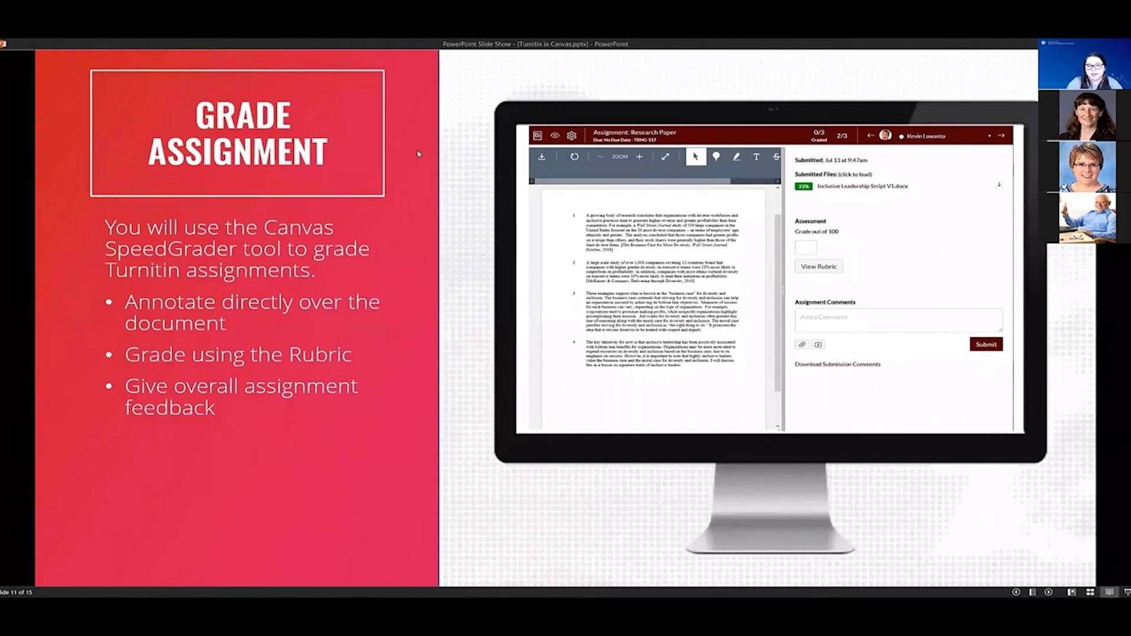
key("alt+Tab")
left_click(883, 280)
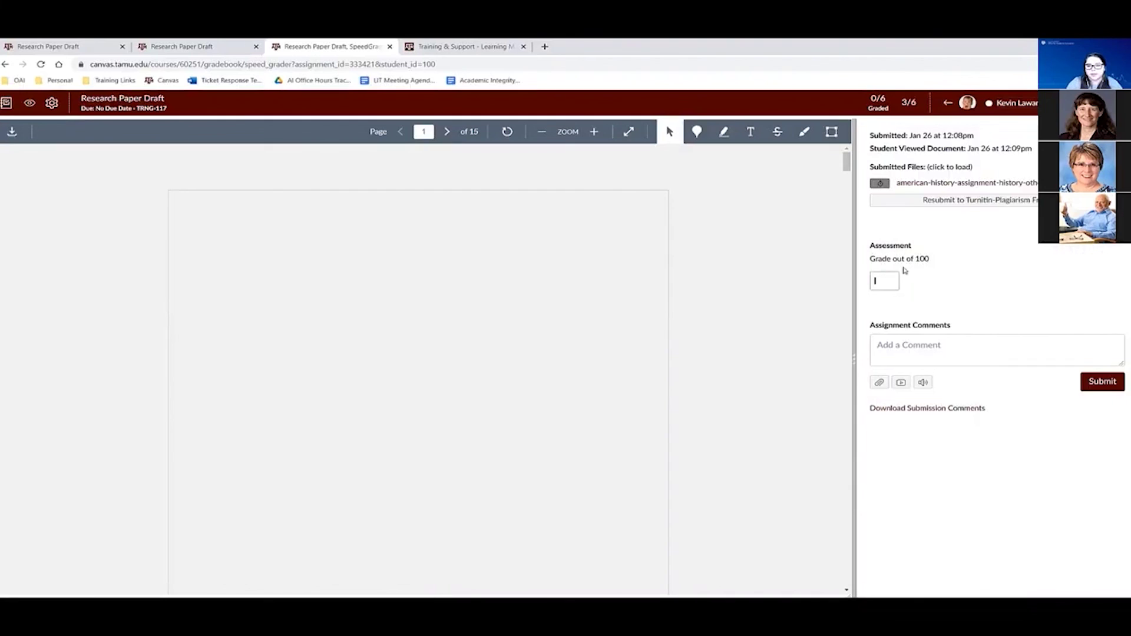
left_click(877, 285)
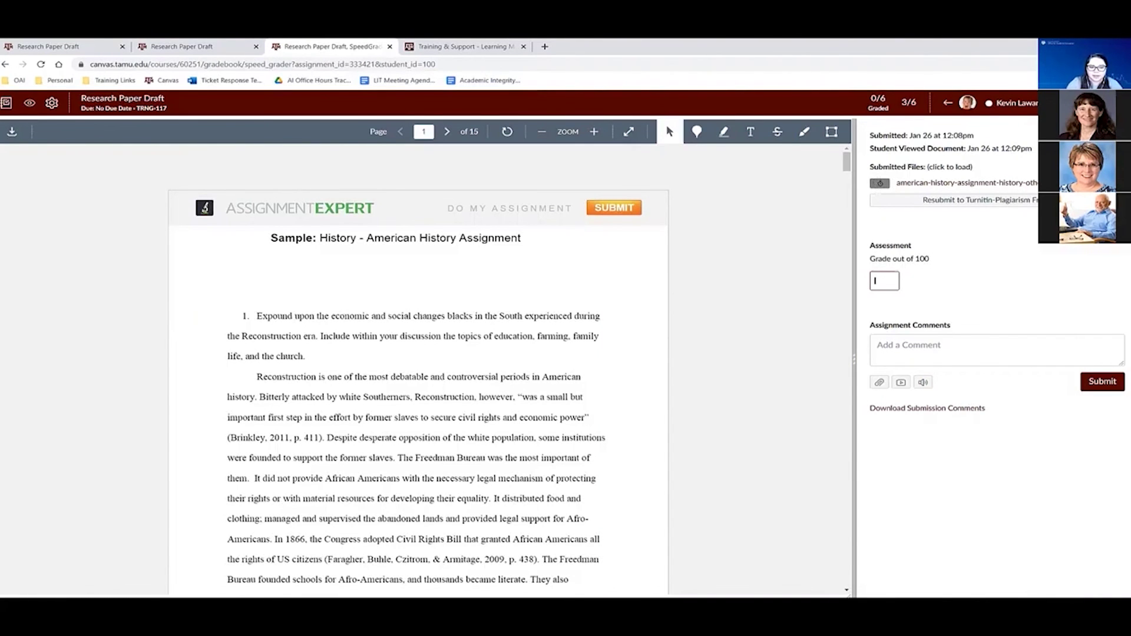
Step: In the browser's Training & Support tab, search the web for "aggie honor office tamu" and open the Aggie Honor System Office website
key("alt+Tab")
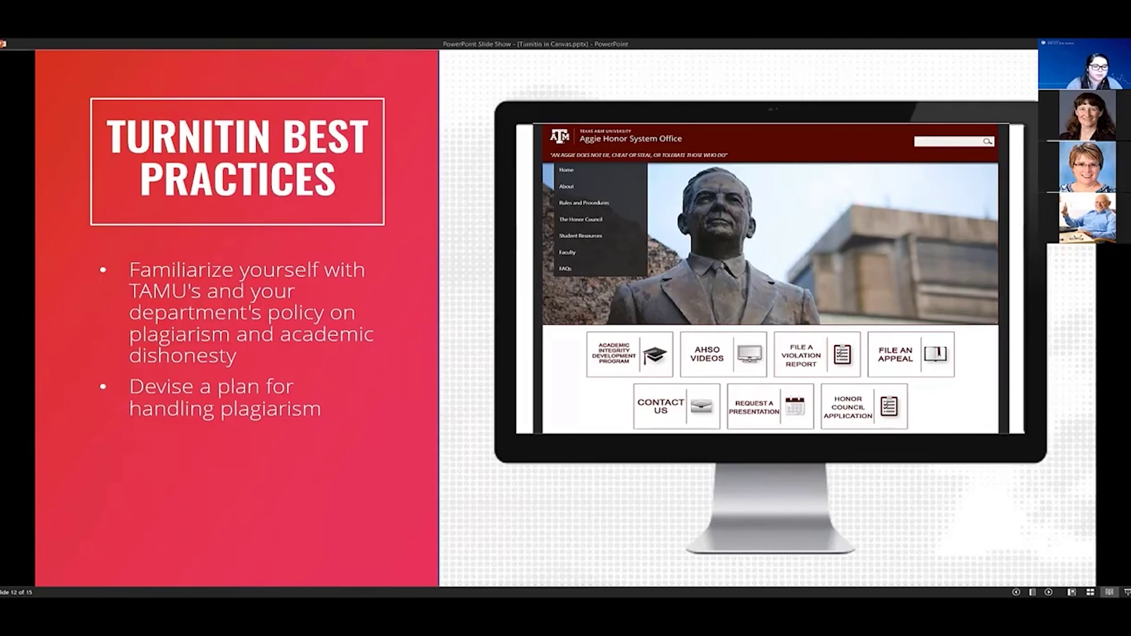
key("alt+Tab")
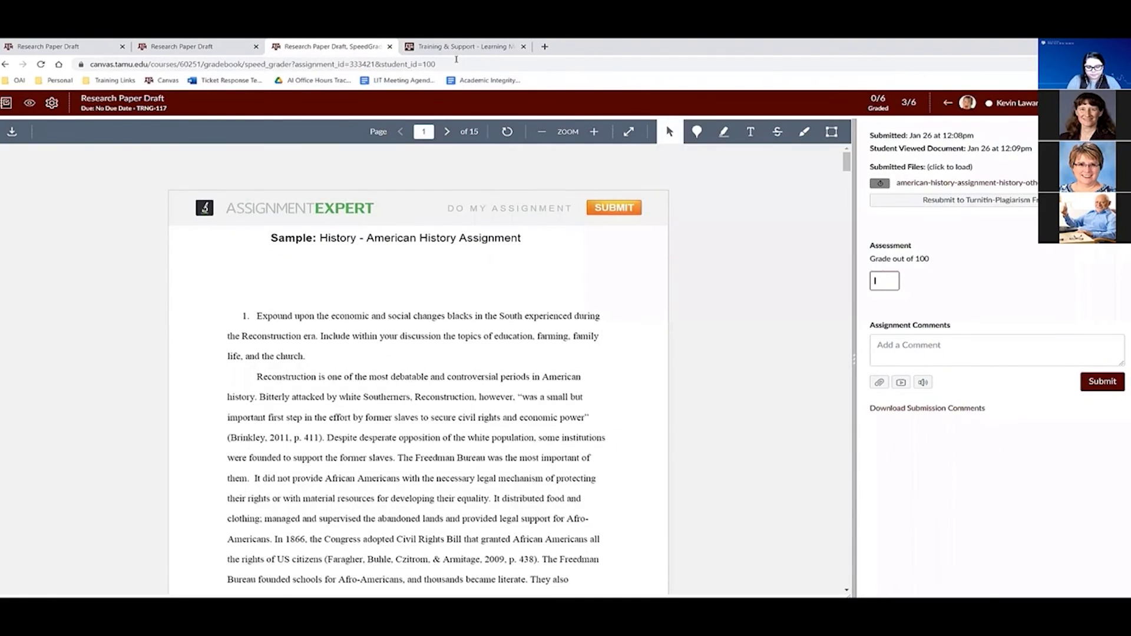
key("ctrl+Tab")
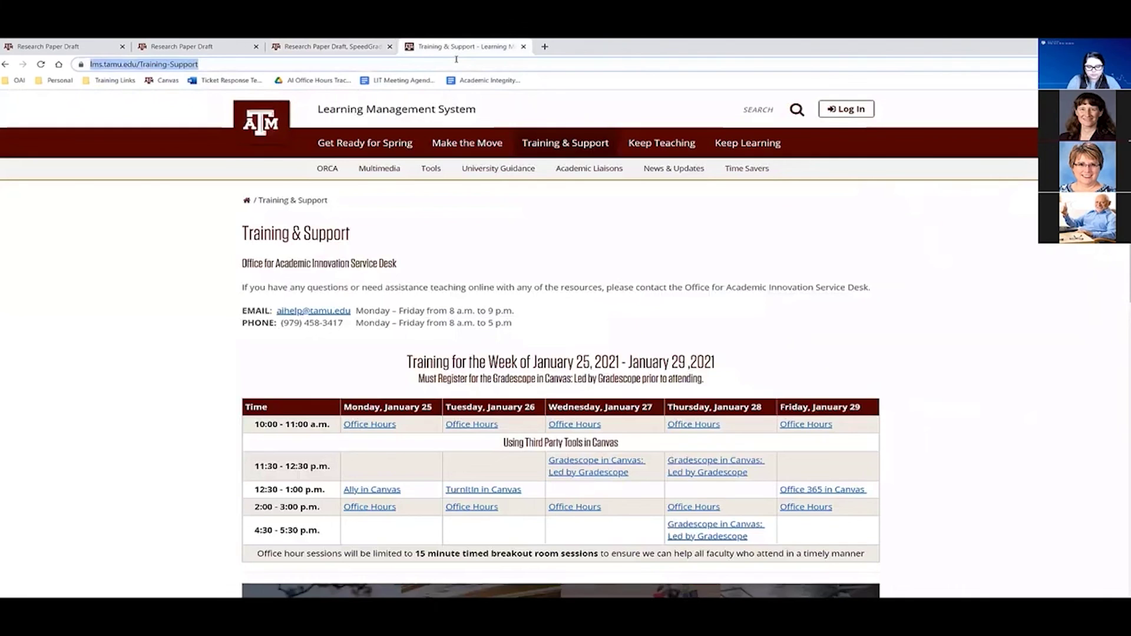
type("aggie honor ")
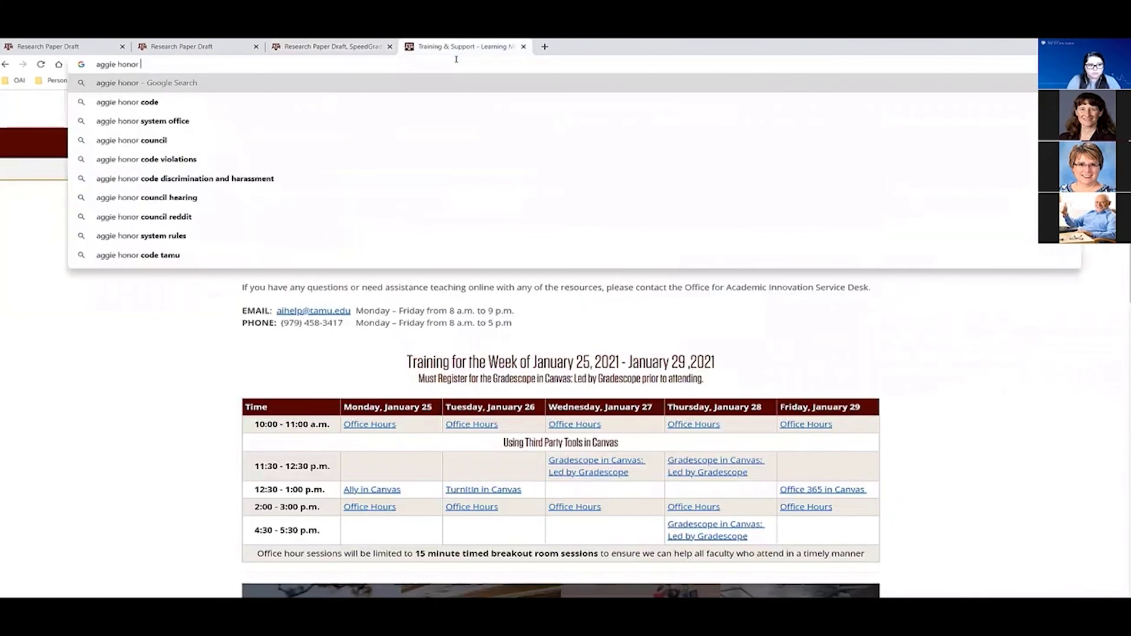
type("office tamu")
key("Return")
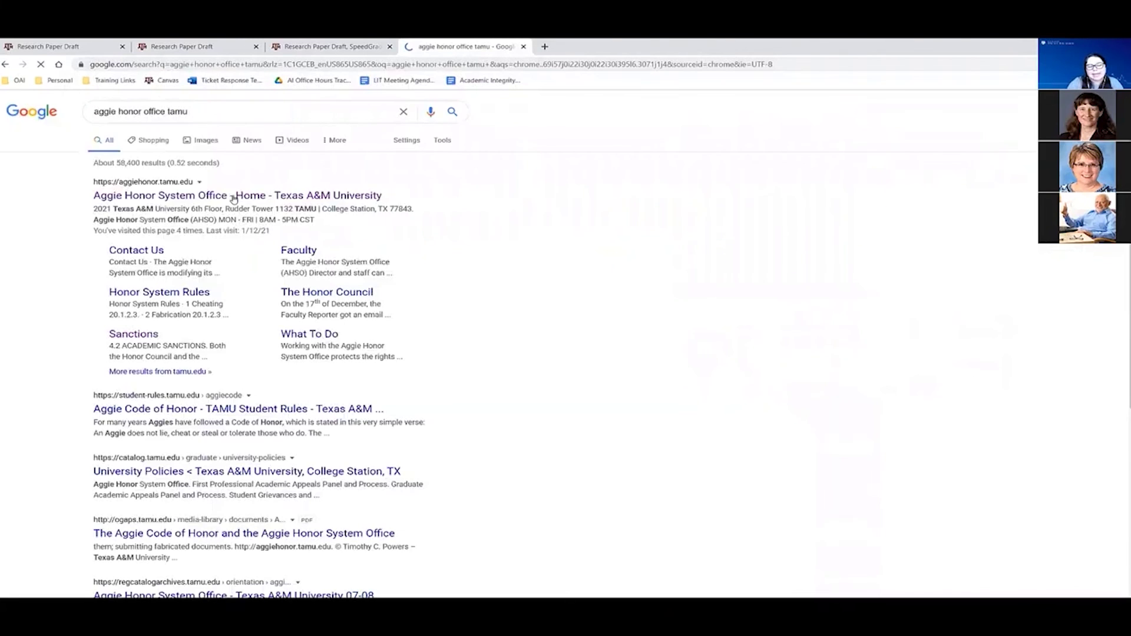
left_click(234, 197)
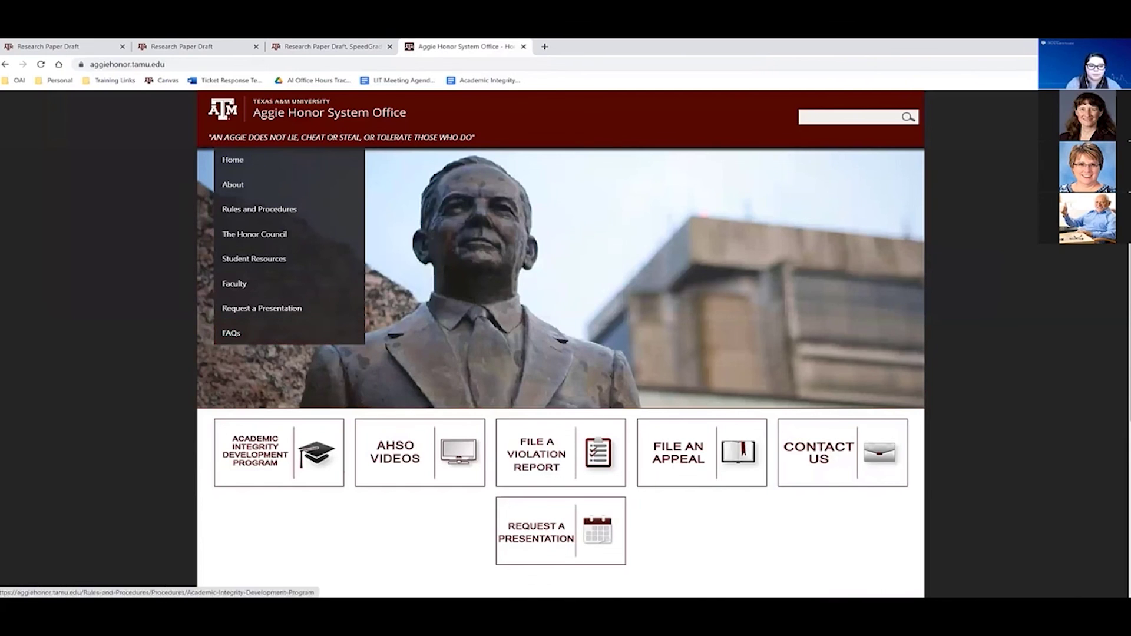
Step: Switch to the PowerPoint slide show and present the Attend Our Training slide
key("alt+Tab")
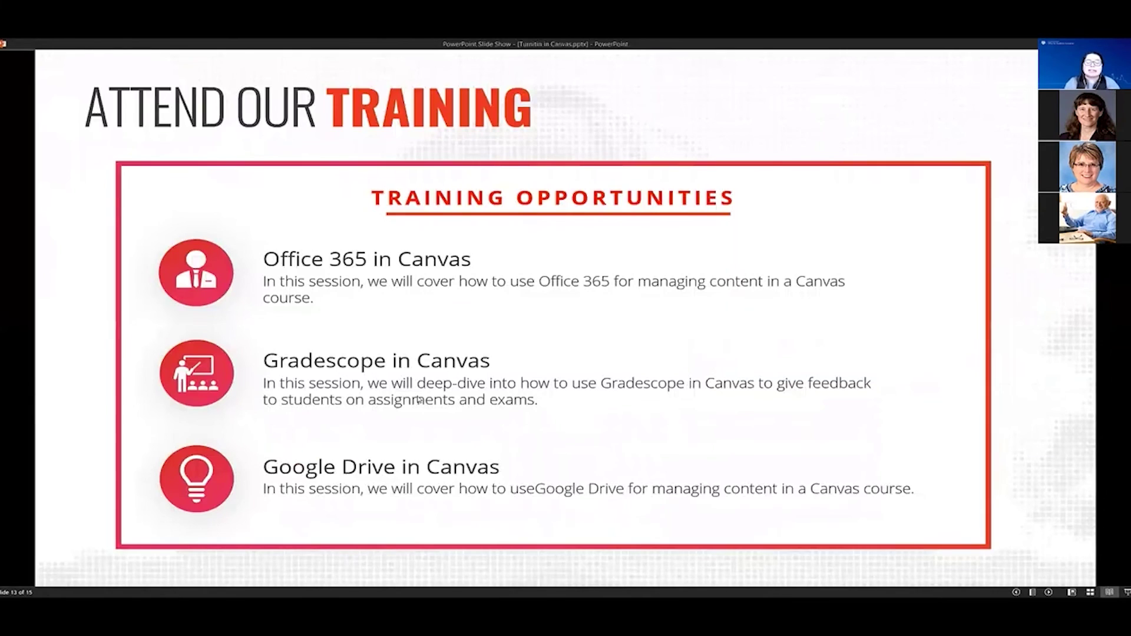